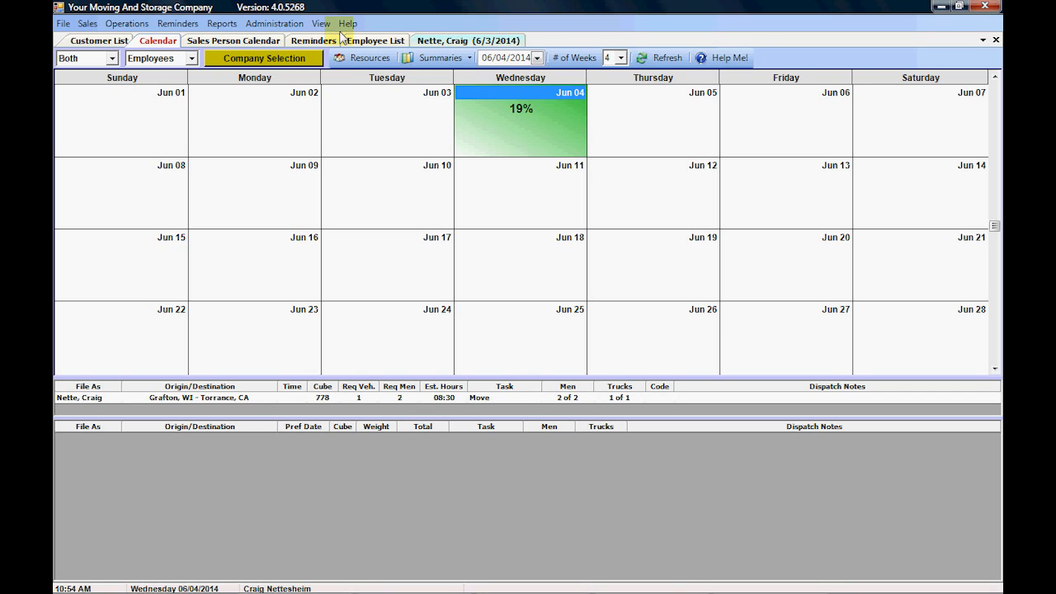
Open the list of employee compensation methods
click(258, 25)
mouse_move(274, 46)
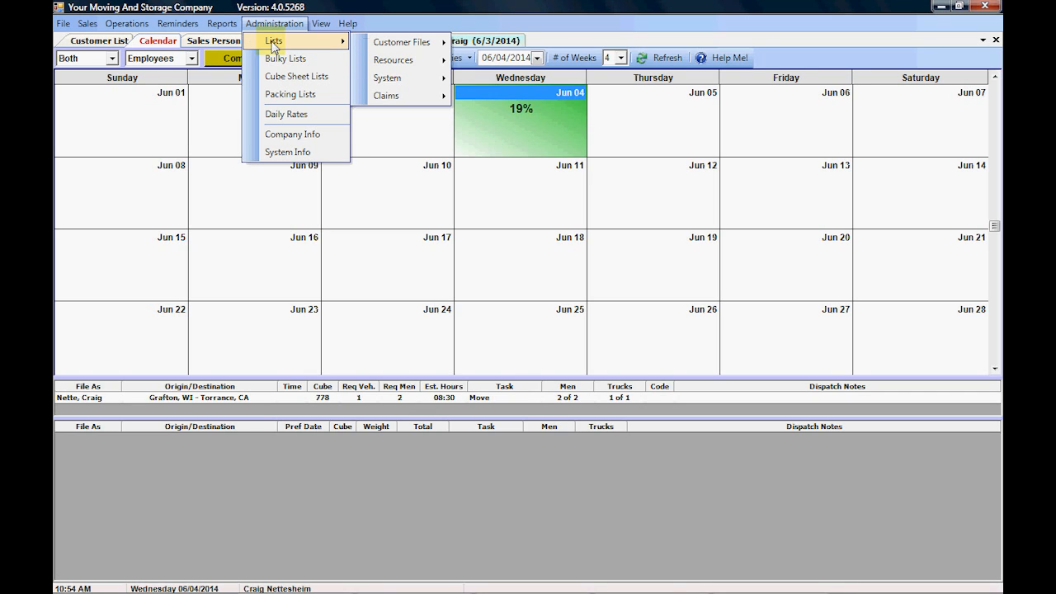
mouse_move(366, 65)
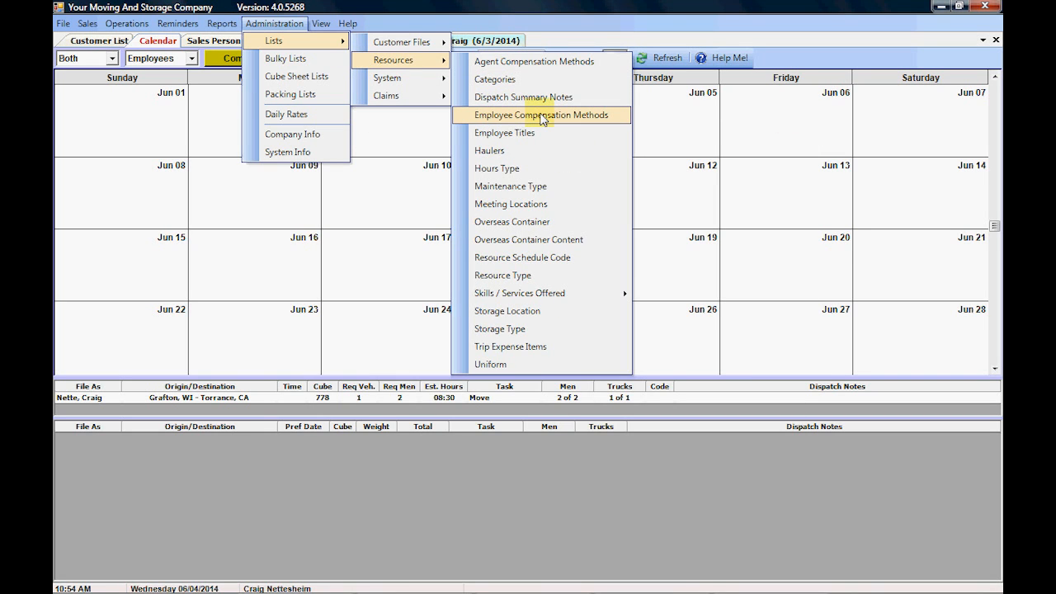
click(542, 116)
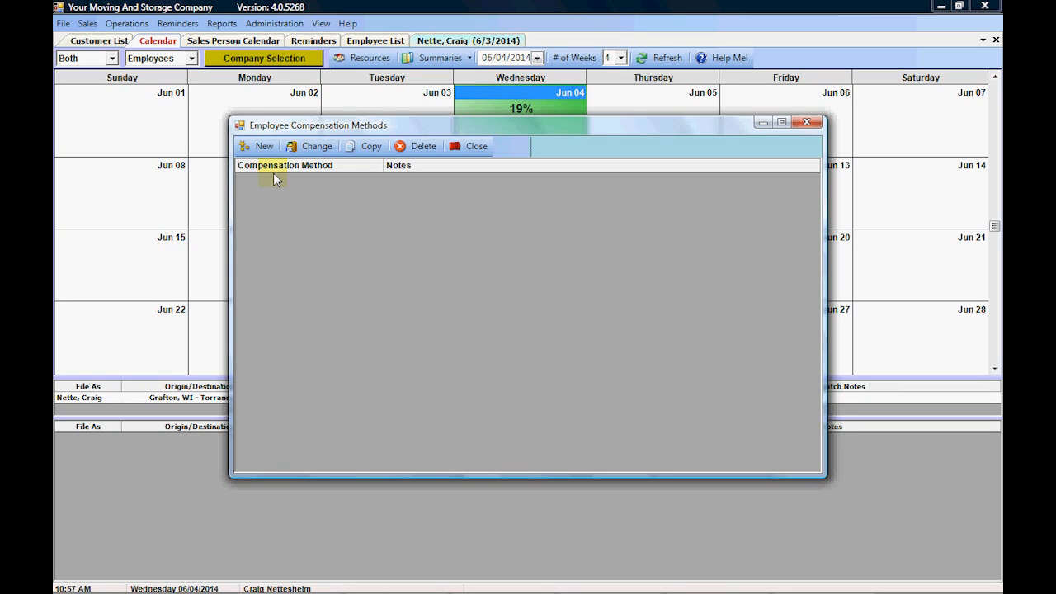
Create a new employee compensation method named "Sale Person"
click(261, 147)
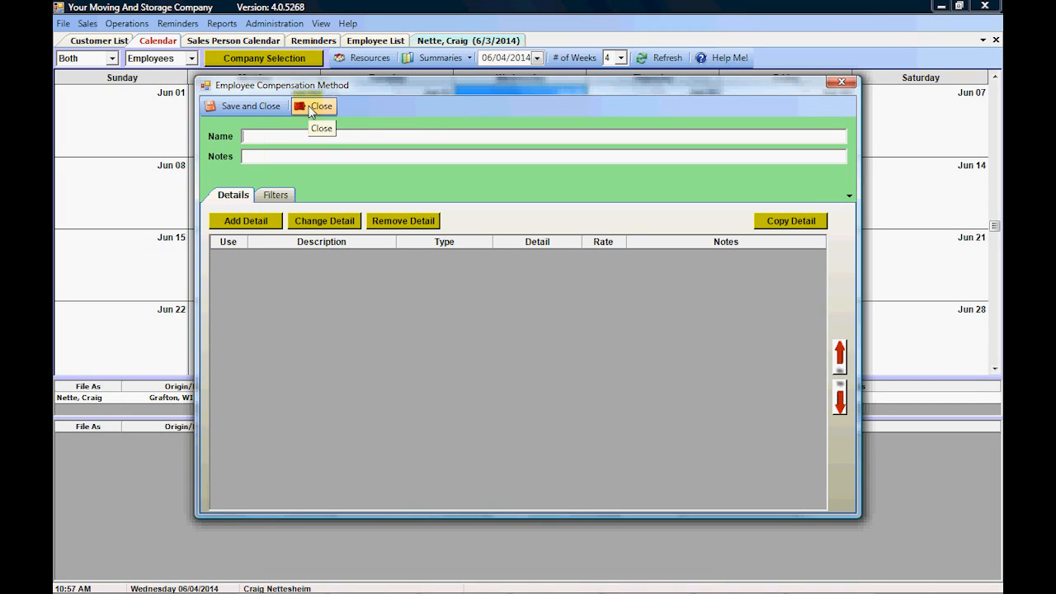
click(314, 134)
click(268, 135)
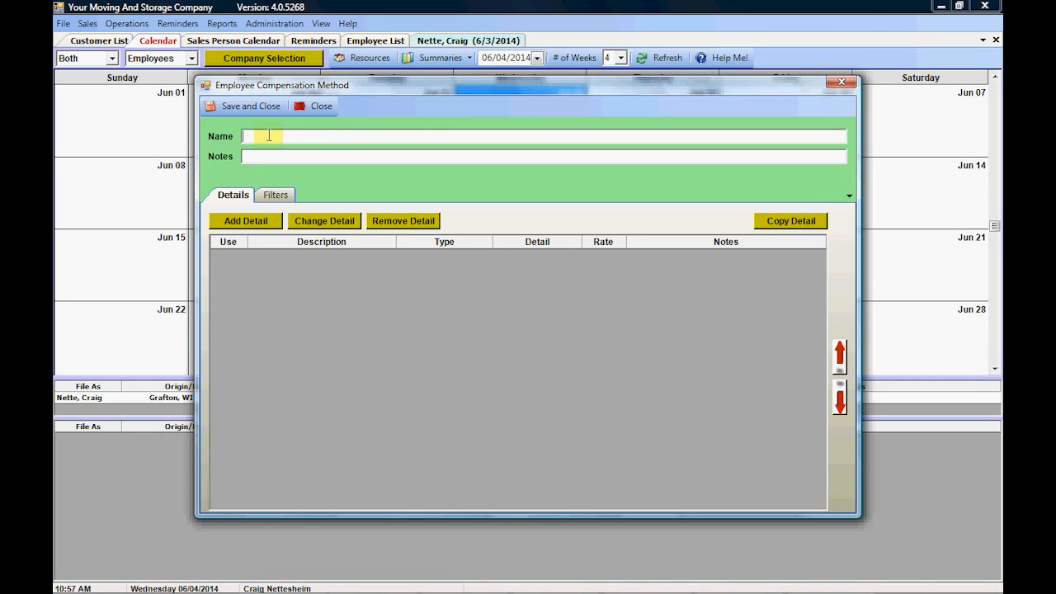
text(Sale Person)
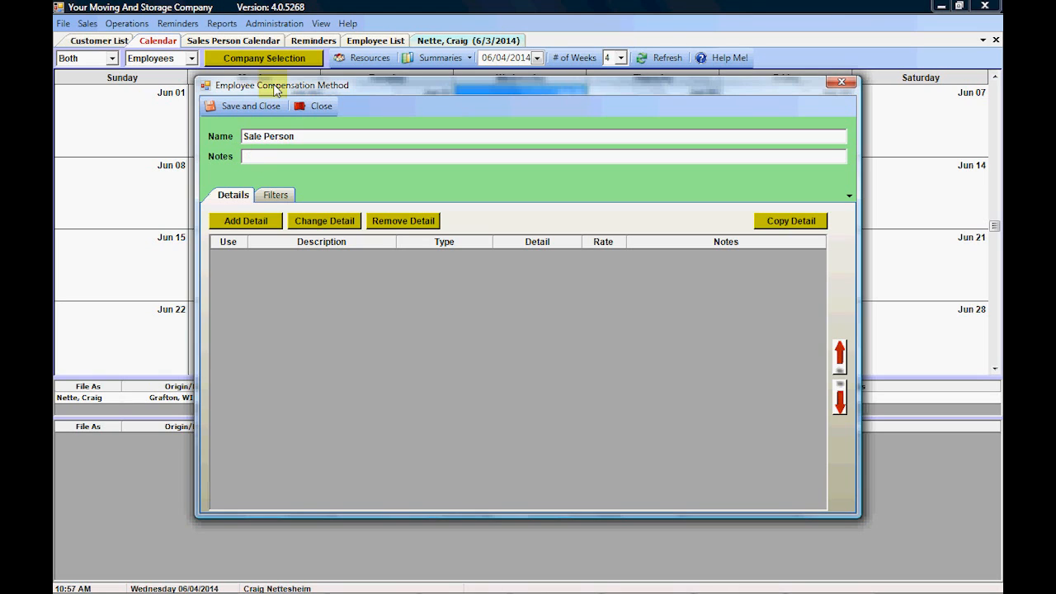
Add a compensation detail described as "Linehaul", with type Percent of Invoice Item and invoice type Interstate
click(245, 221)
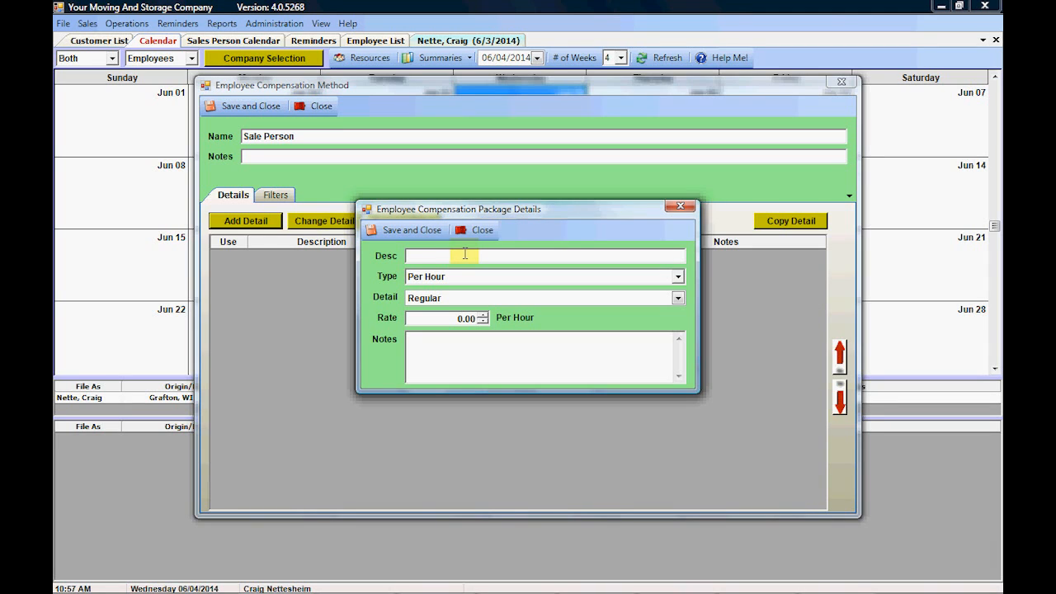
text(Linehaul)
click(678, 277)
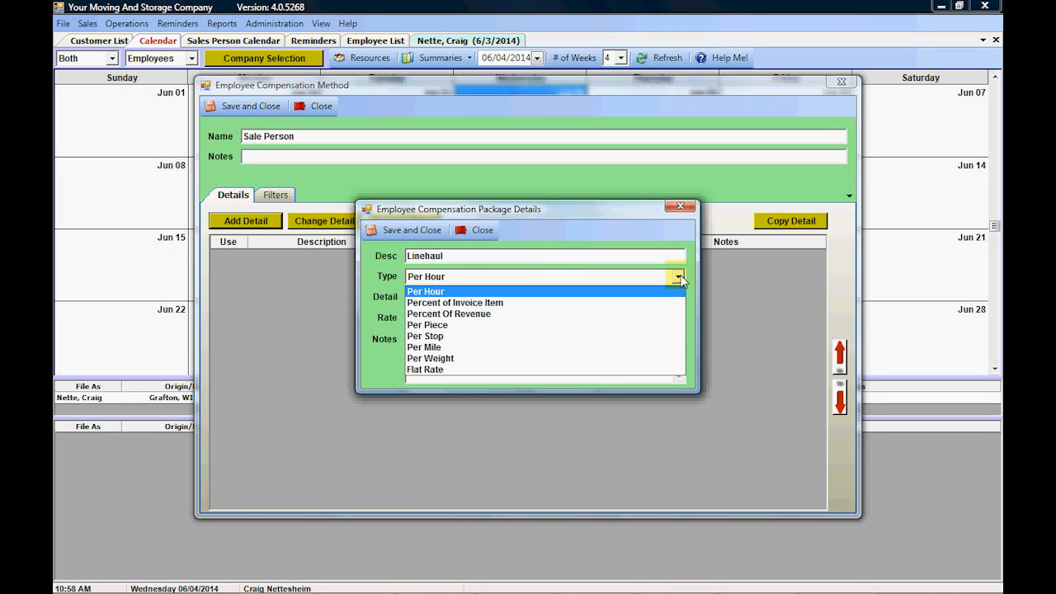
click(463, 303)
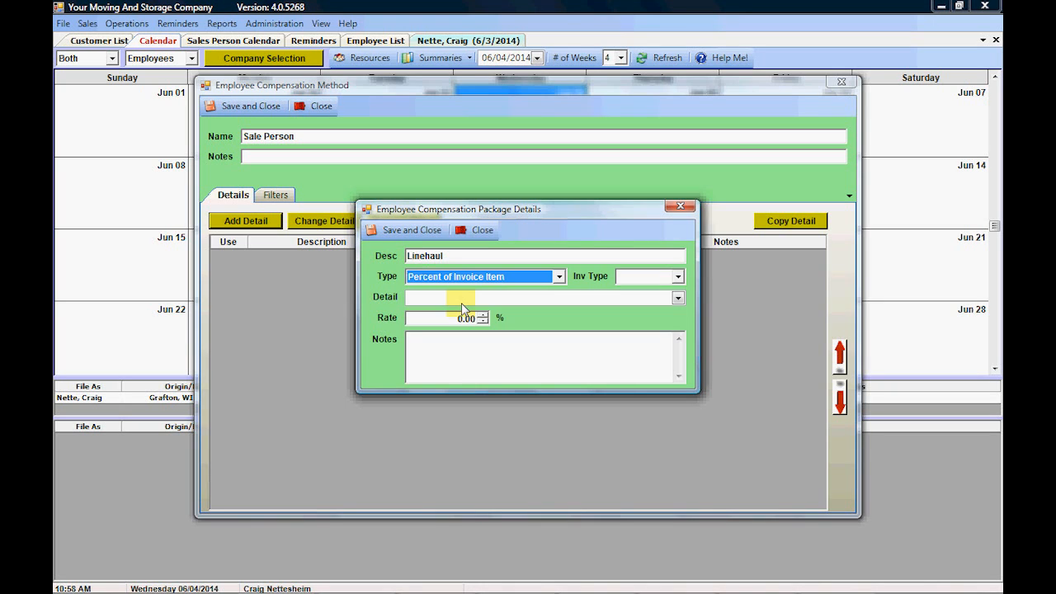
click(678, 277)
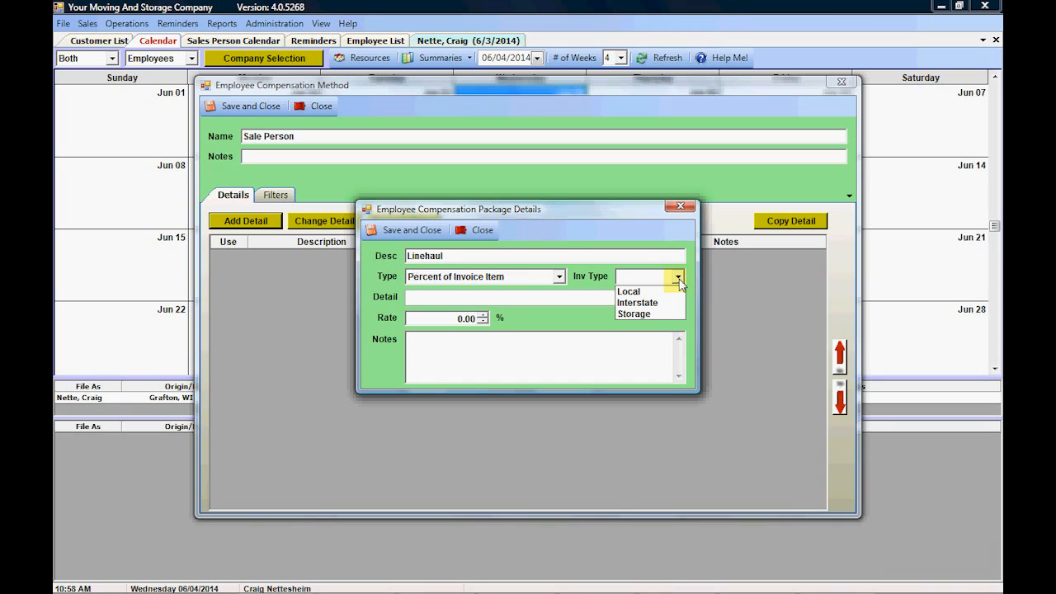
click(651, 303)
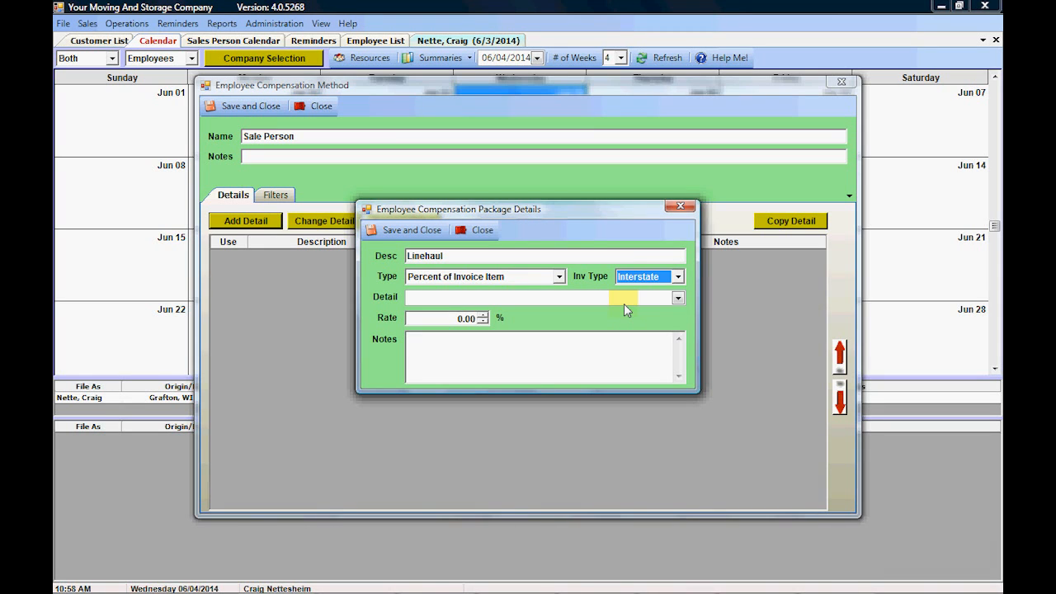
Set the Linehaul detail to Inter Transportation at a rate of 10% and save it
click(677, 298)
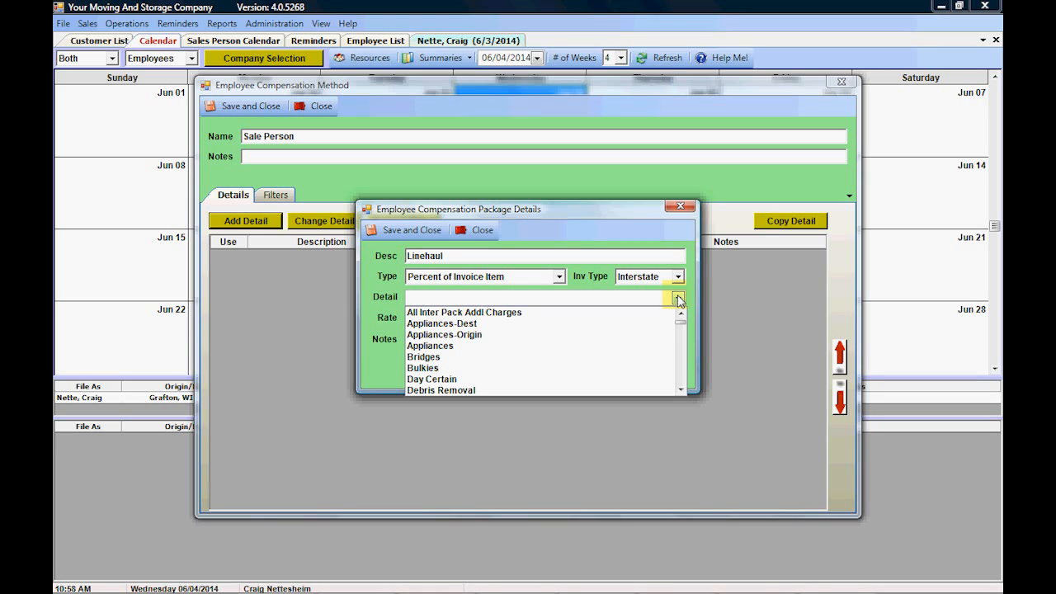
key(i)
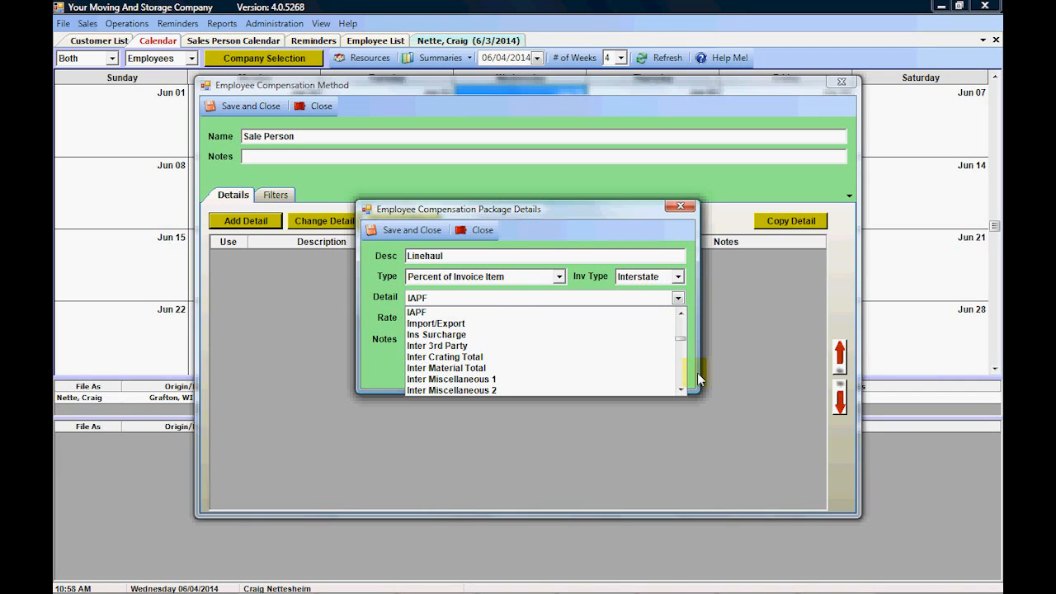
scroll(681, 383, down, 3)
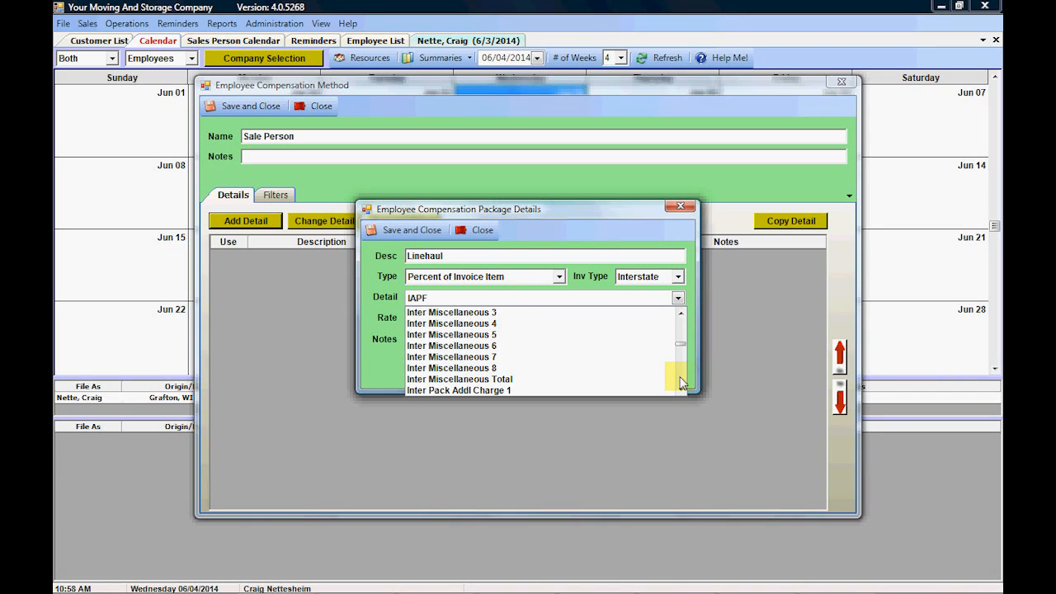
scroll(682, 383, down, 3)
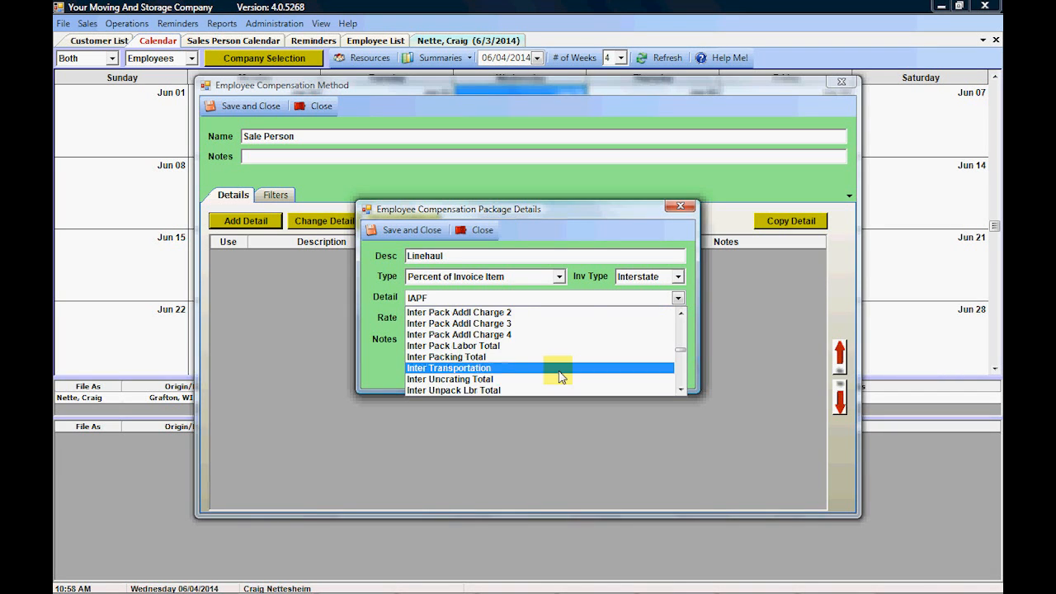
click(475, 369)
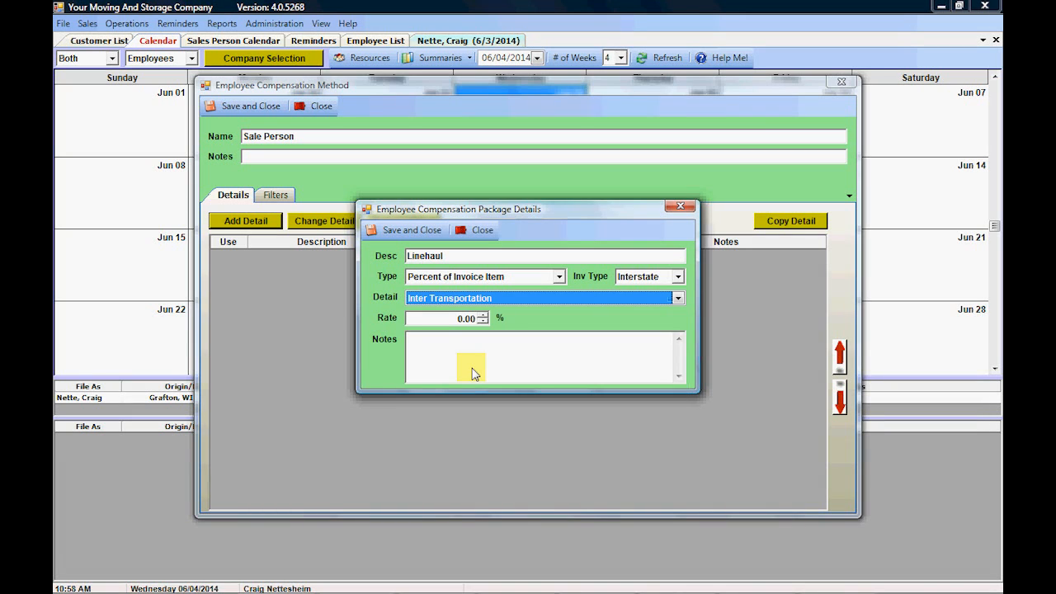
click(451, 316)
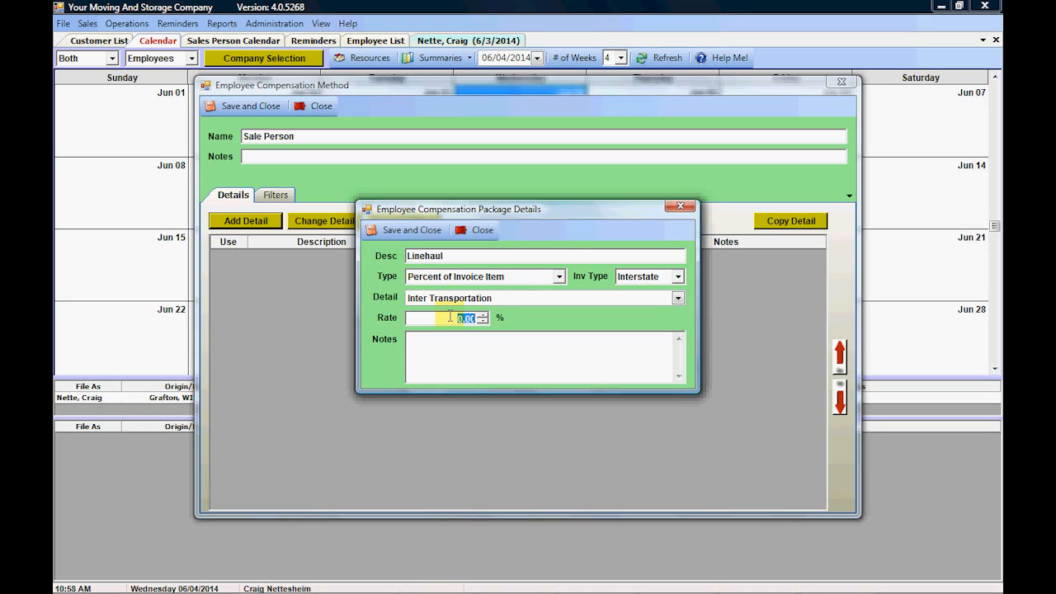
text(10)
click(439, 347)
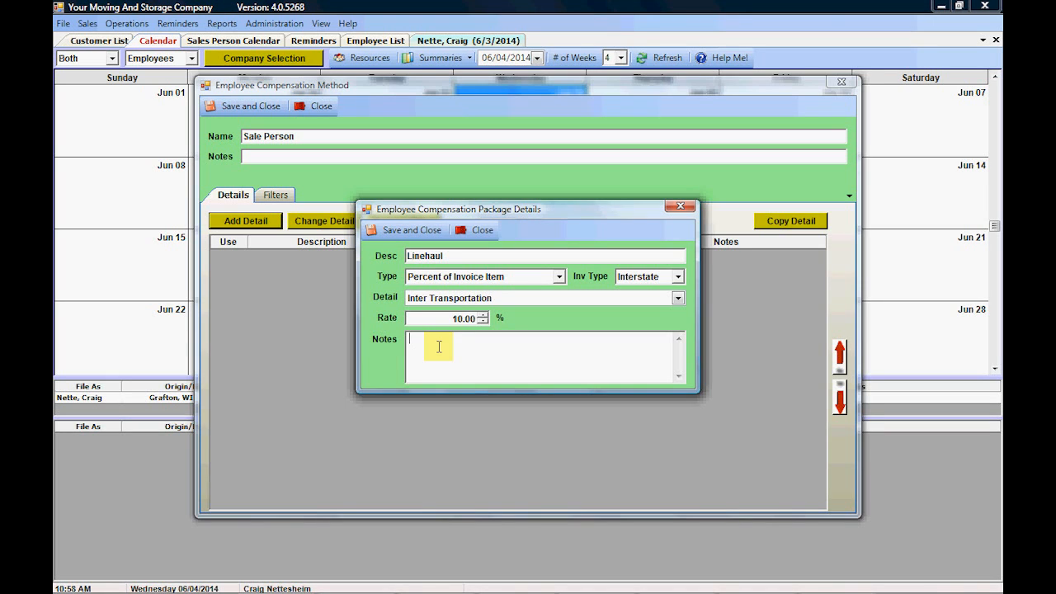
click(424, 237)
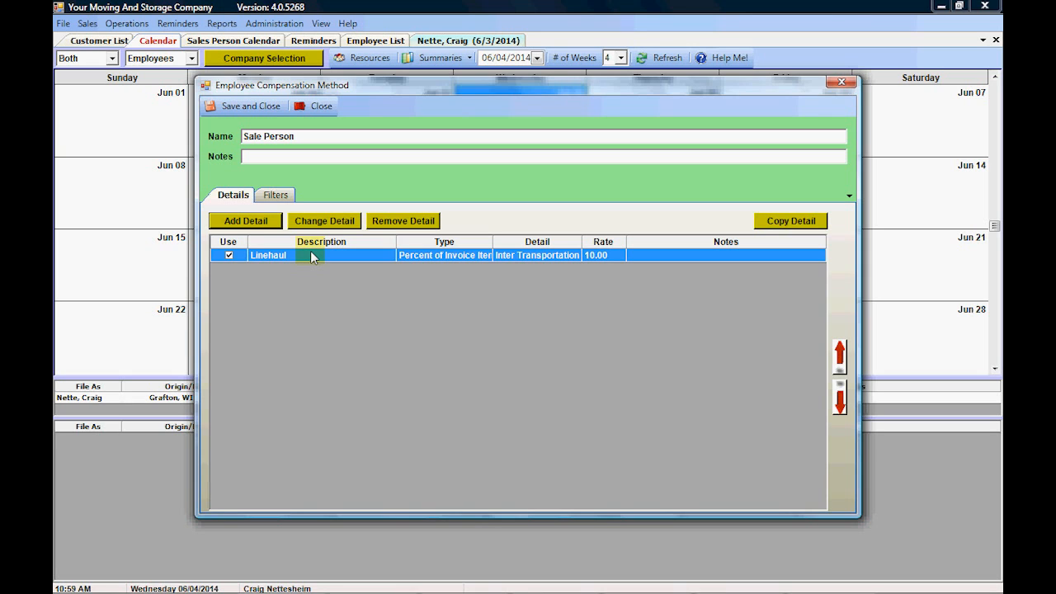
Add a second detail described as "Packing Labor", with type Percent of Invoice Item and invoice type Interstate
click(247, 221)
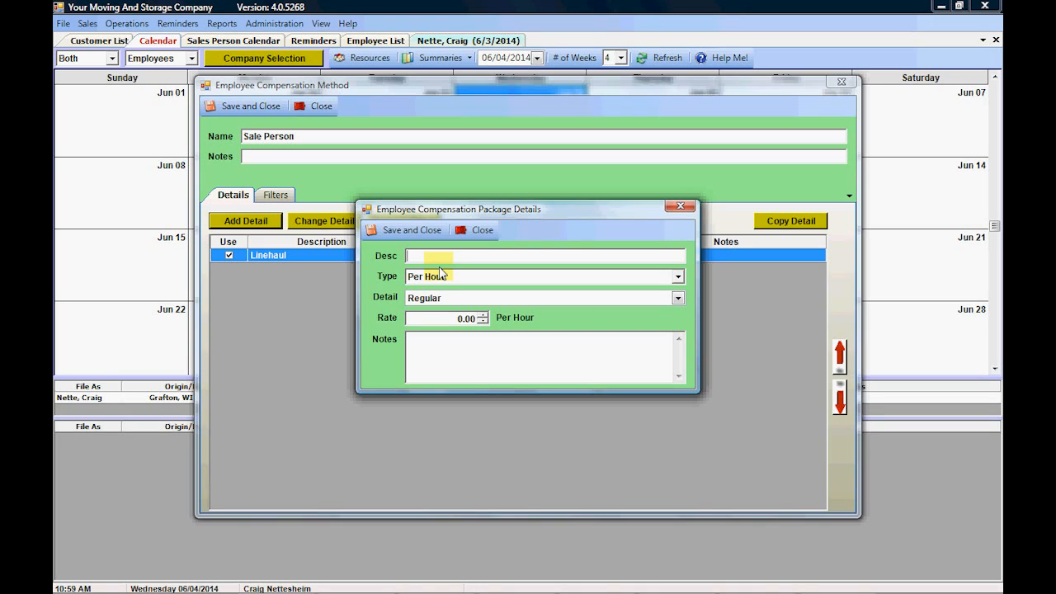
text(Packing Labor)
click(677, 276)
click(677, 277)
click(677, 276)
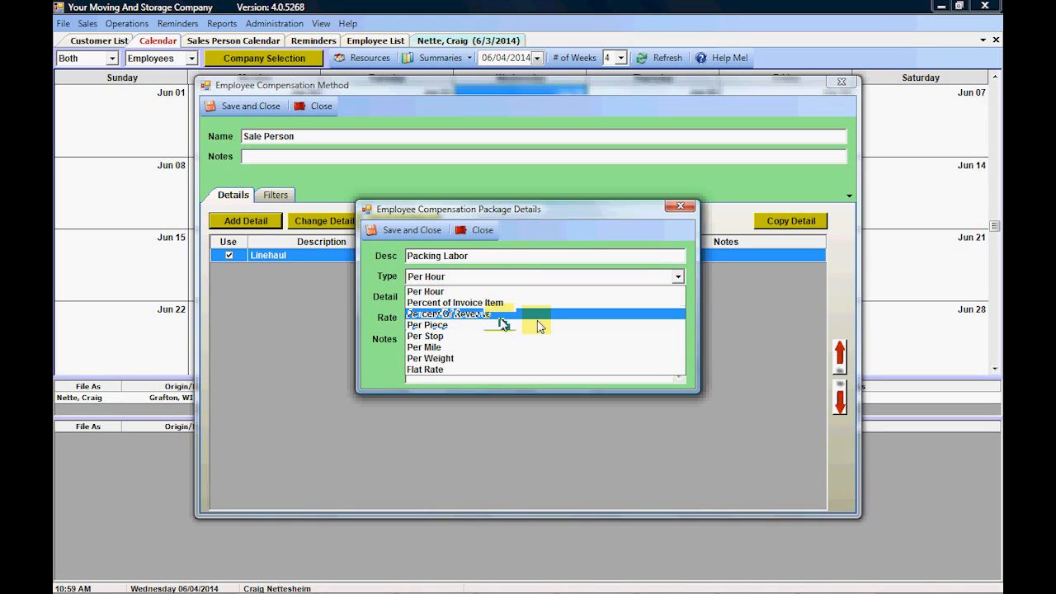
click(495, 303)
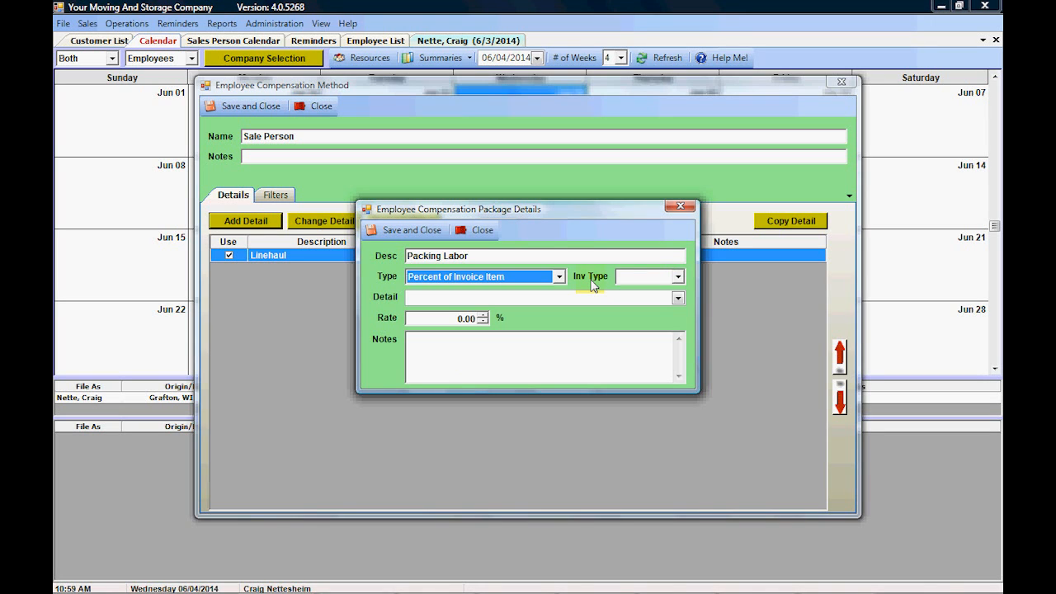
click(677, 281)
click(638, 304)
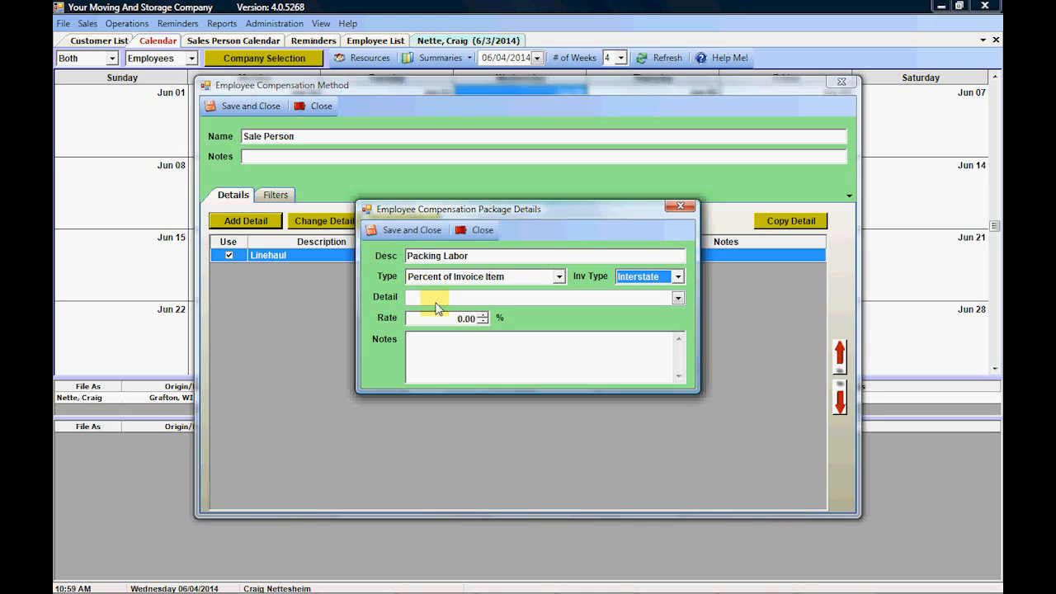
Set the Packing Labor detail to Inter Pack Labor Total at a rate of 10% and save it
click(677, 299)
key(i)
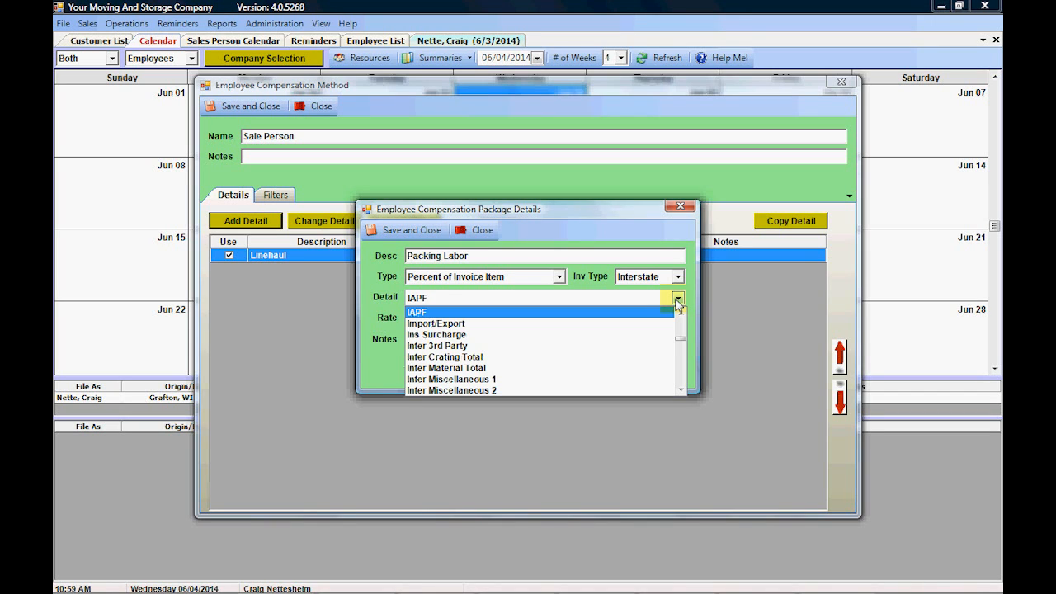
click(683, 369)
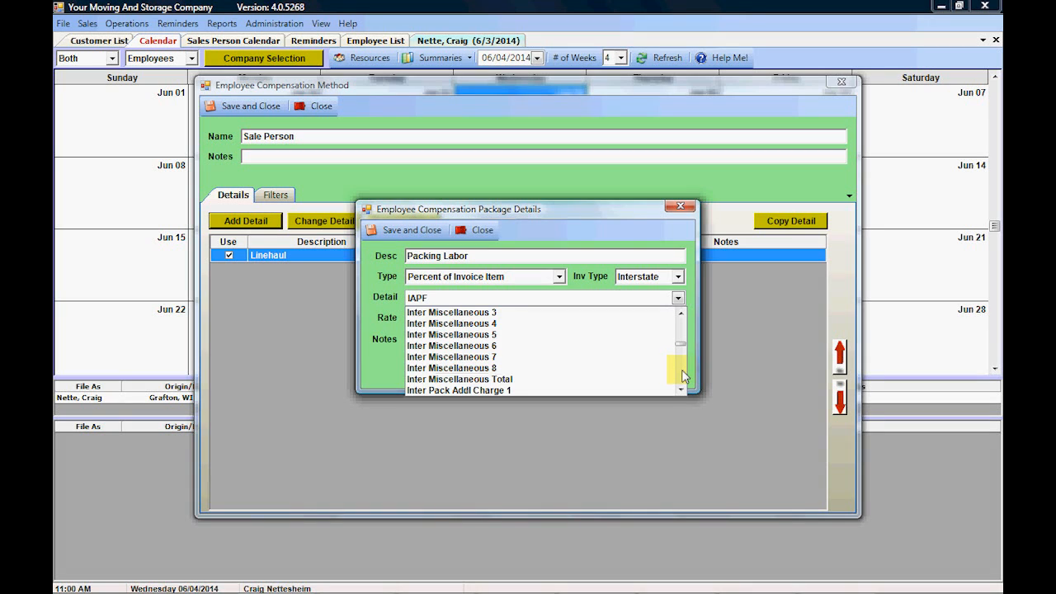
click(682, 369)
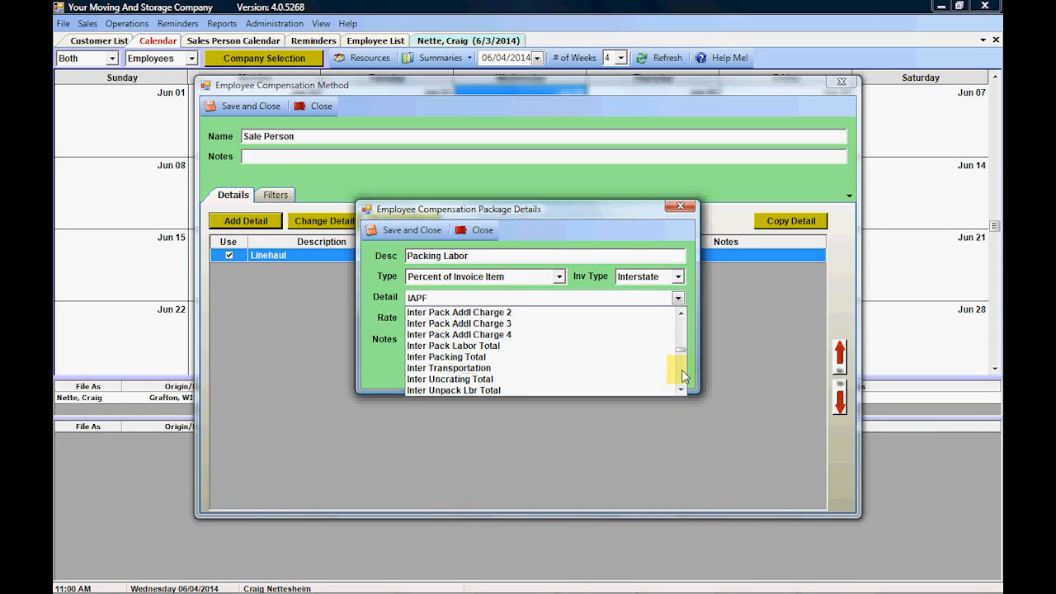
click(473, 347)
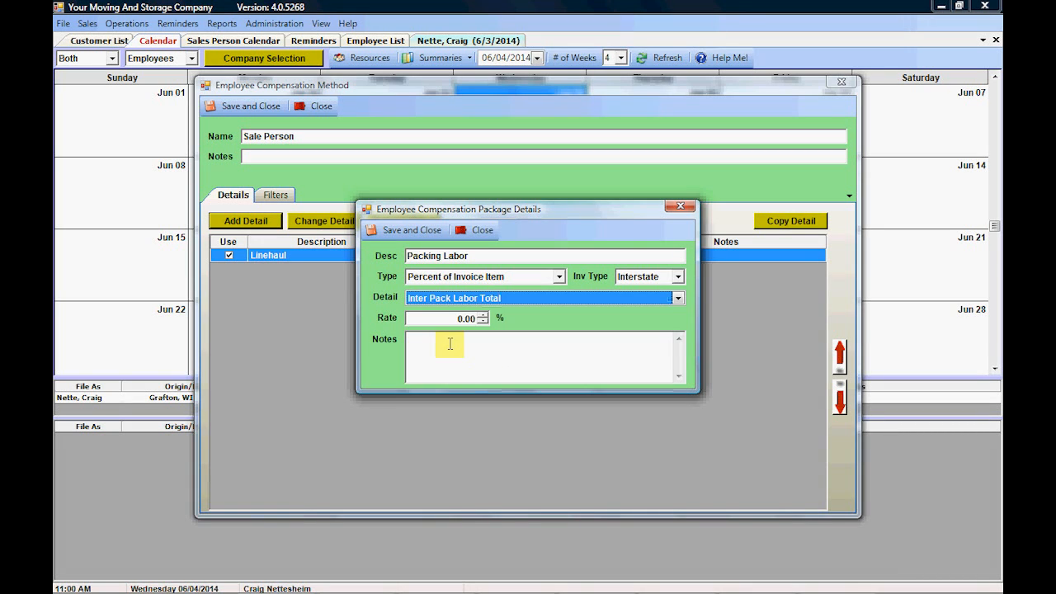
click(451, 319)
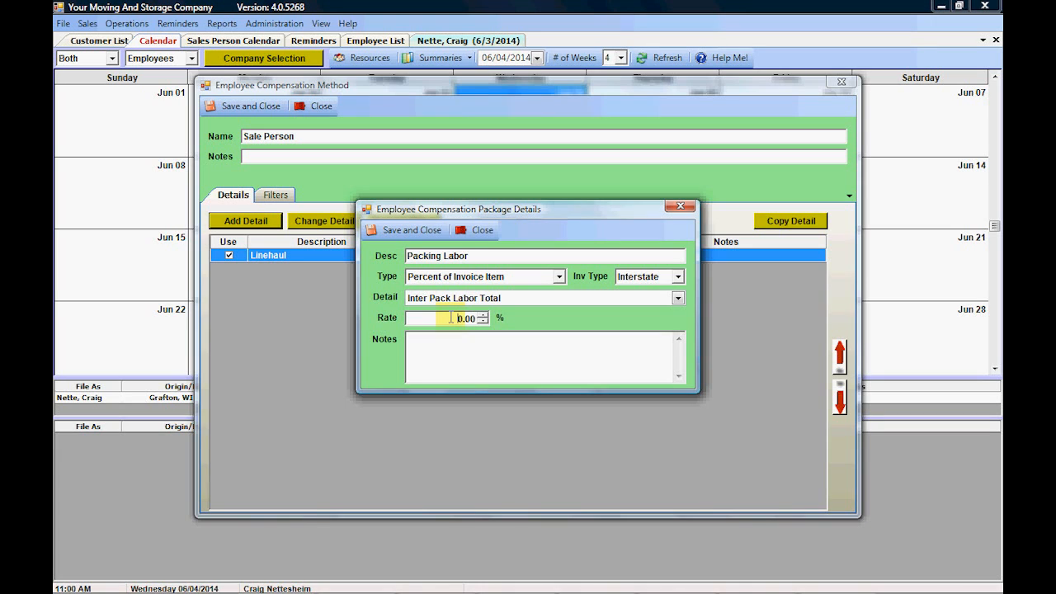
text(1)
click(411, 229)
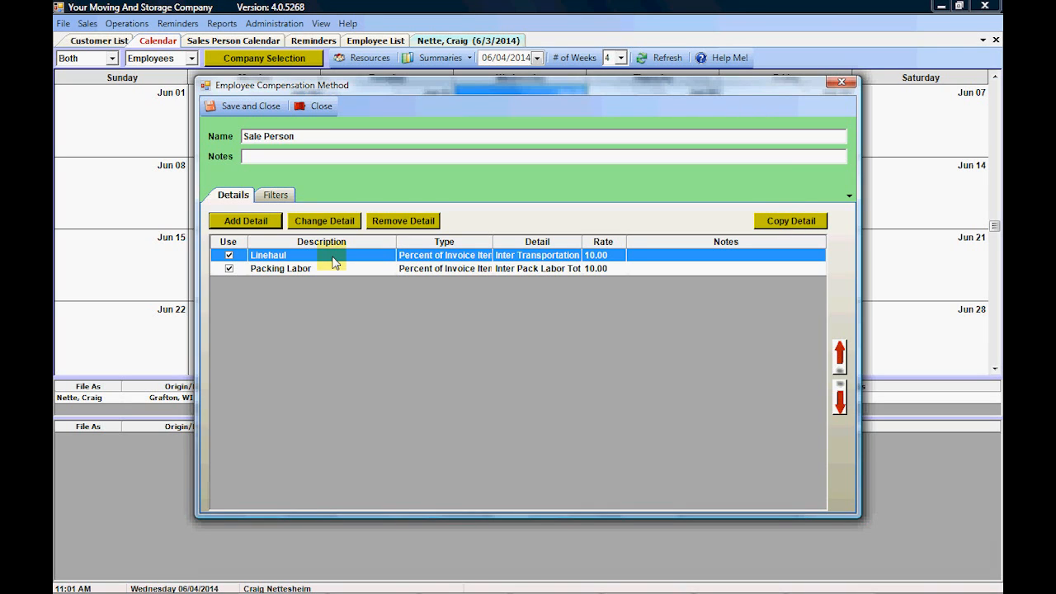
Filter the Sale Person method to the Interstate job type and the Sales Person title, and save the method
click(277, 198)
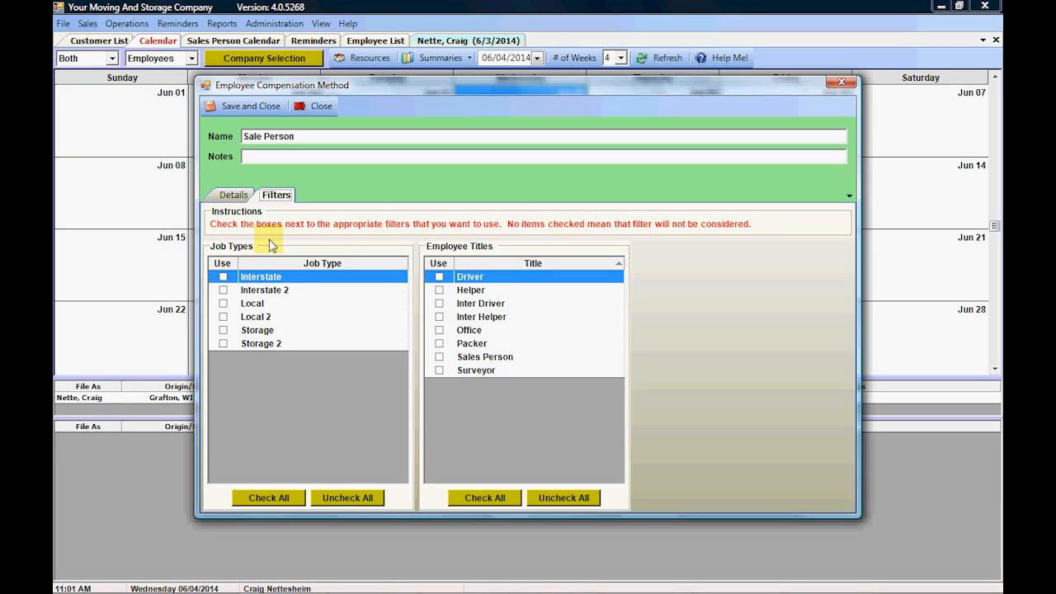
click(223, 277)
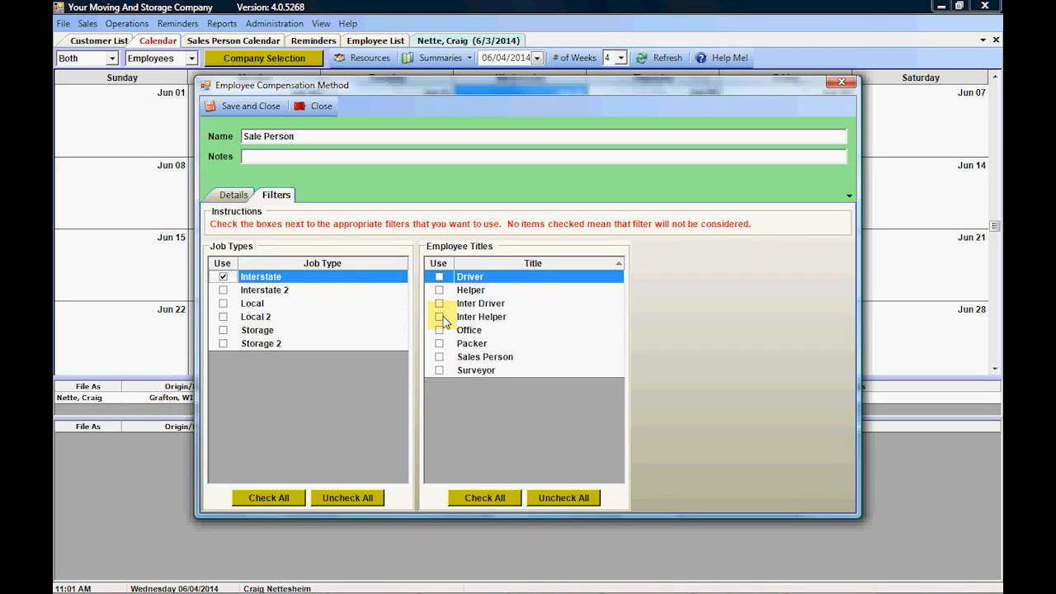
click(439, 358)
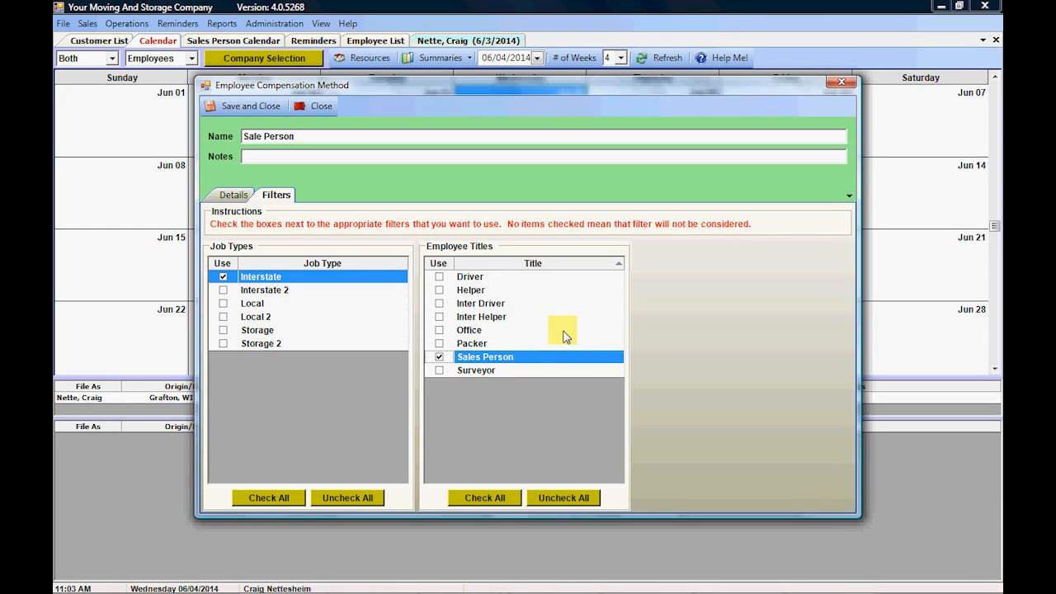
click(238, 113)
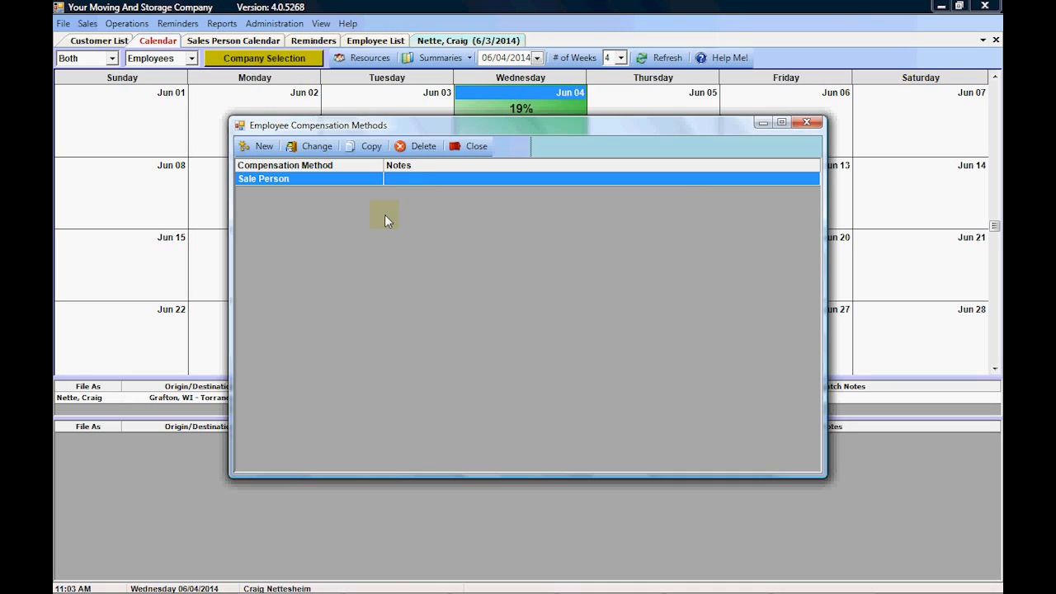
Start another employee compensation method and name it "Per Hour"
click(256, 146)
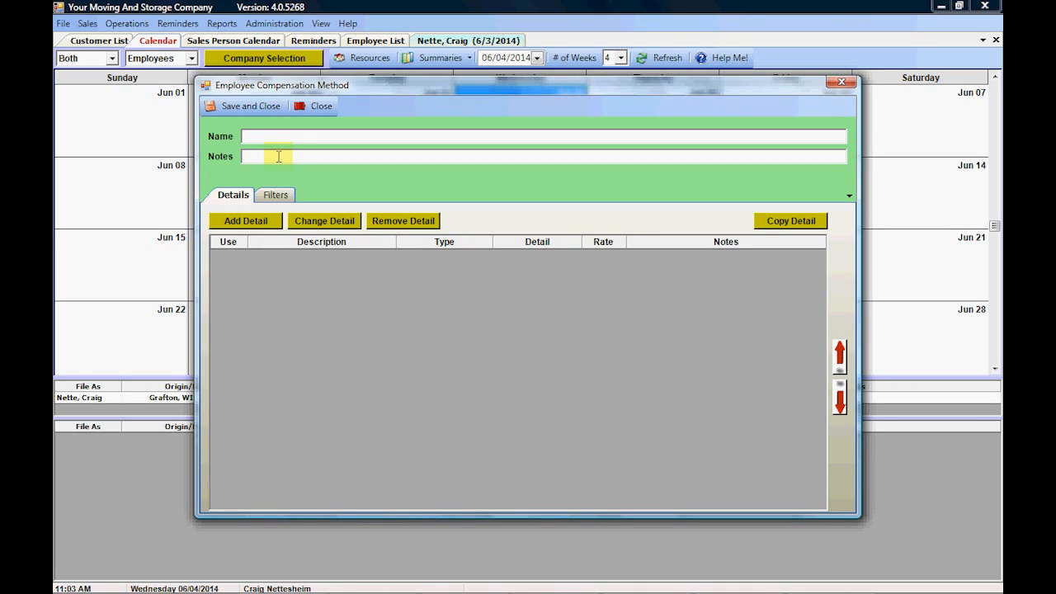
click(257, 135)
text(Per Hour)
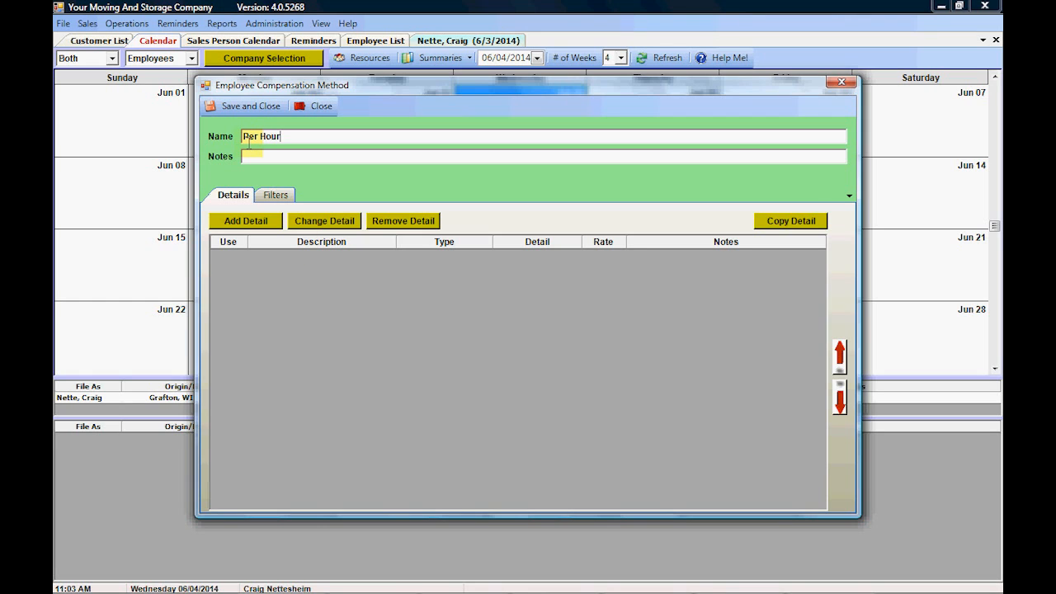
Add a detail described as "Regular Time" to the Per Hour method, with type Per Hour and detail Regular, and save it
click(248, 221)
click(421, 258)
text(Regu)
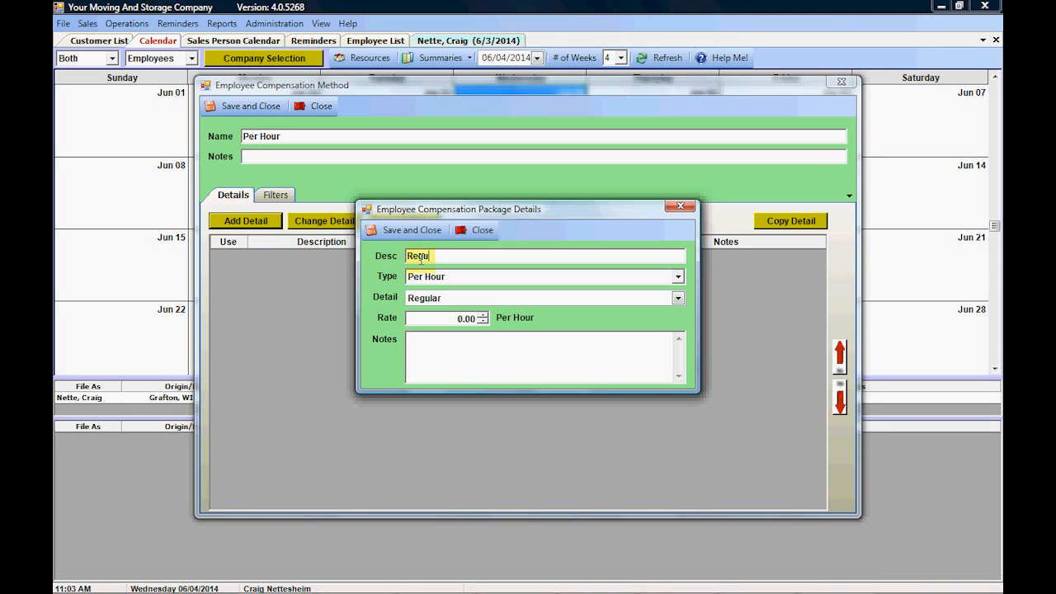
text(lar Time)
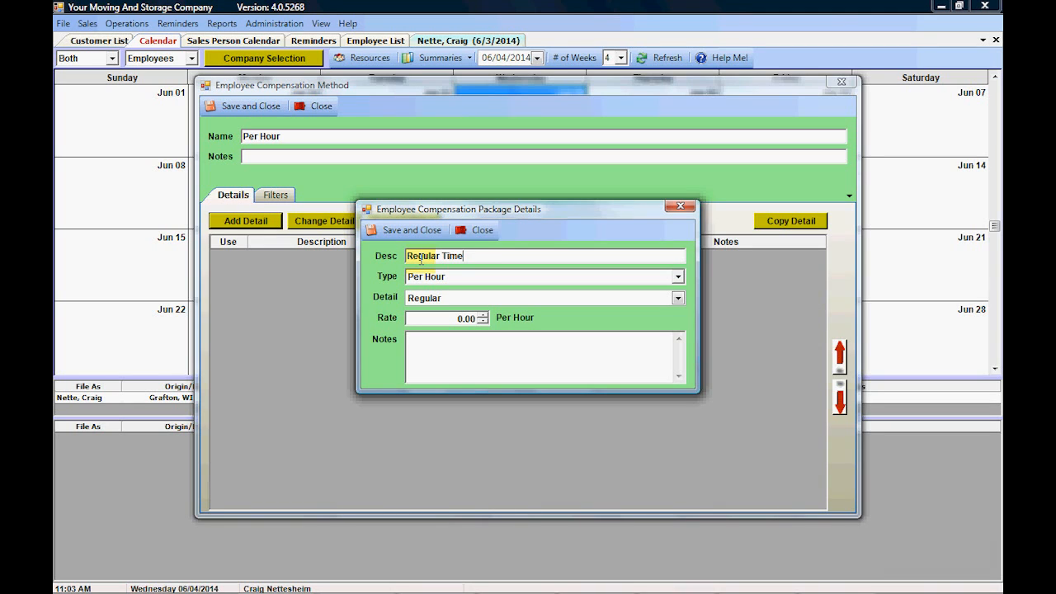
click(450, 319)
drag(451, 320, 483, 340)
click(430, 229)
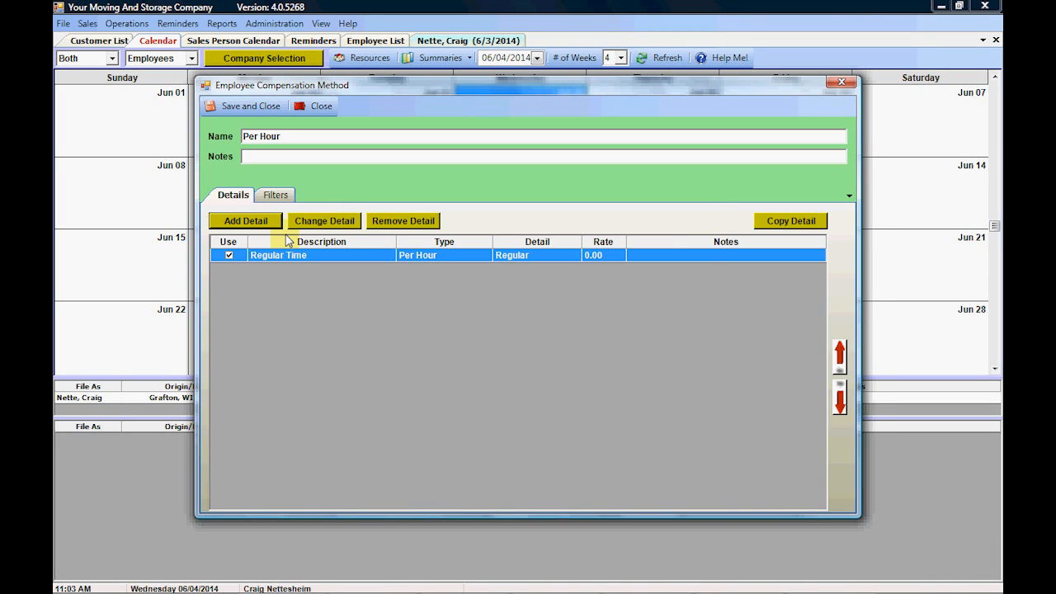
Add a second detail described as "Over Time", with type Per Hour and detail Over Time, and save it
double_click(311, 256)
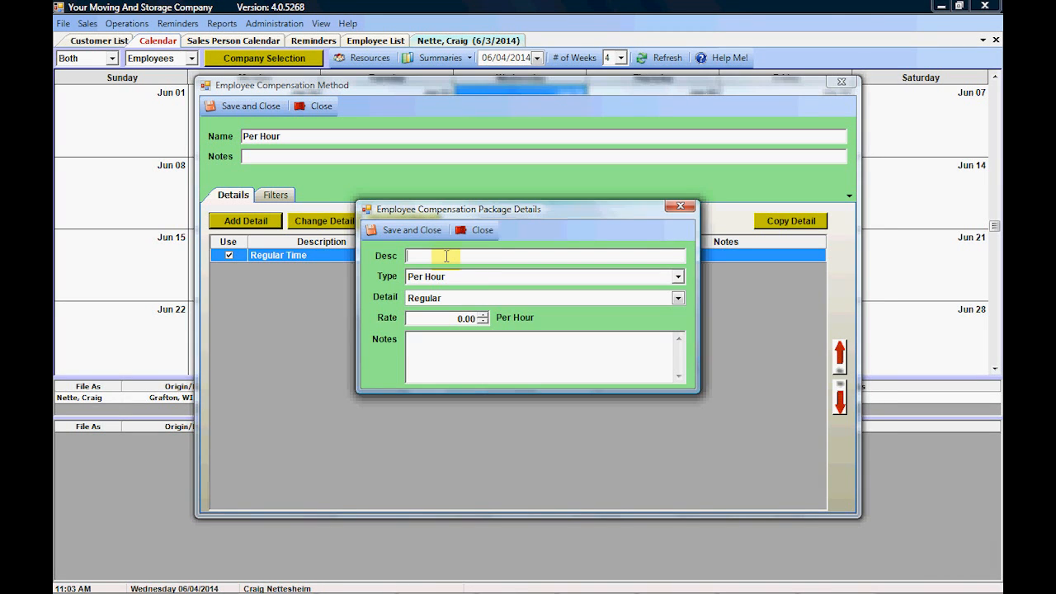
text(Over Time)
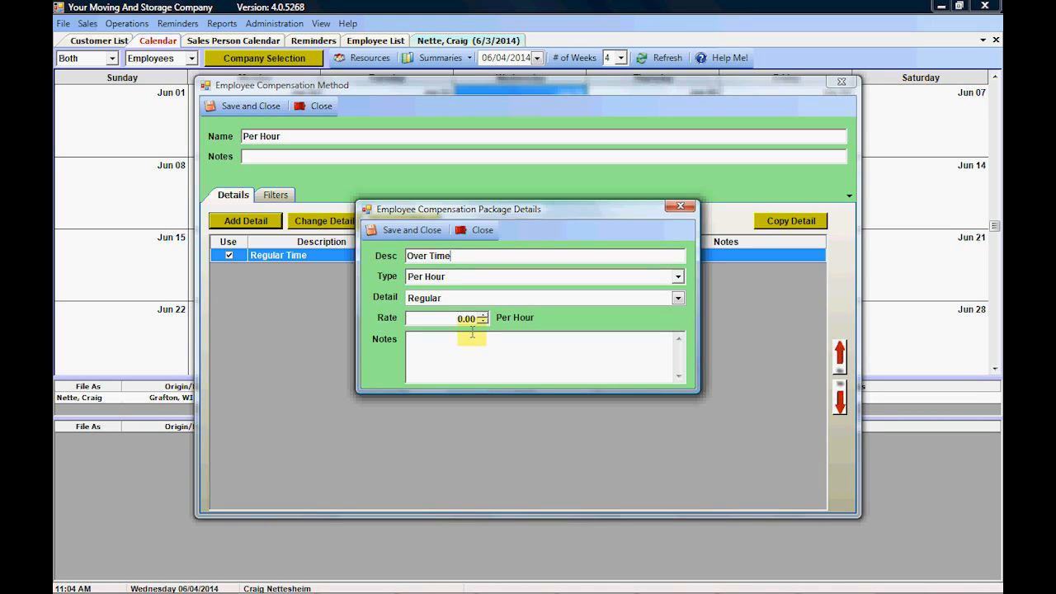
click(677, 278)
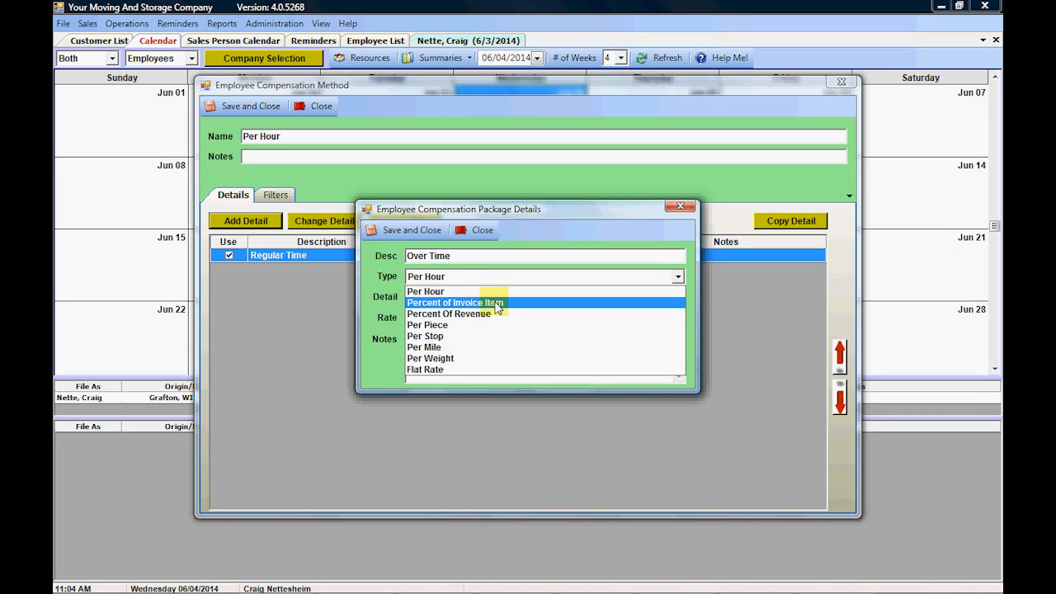
click(451, 289)
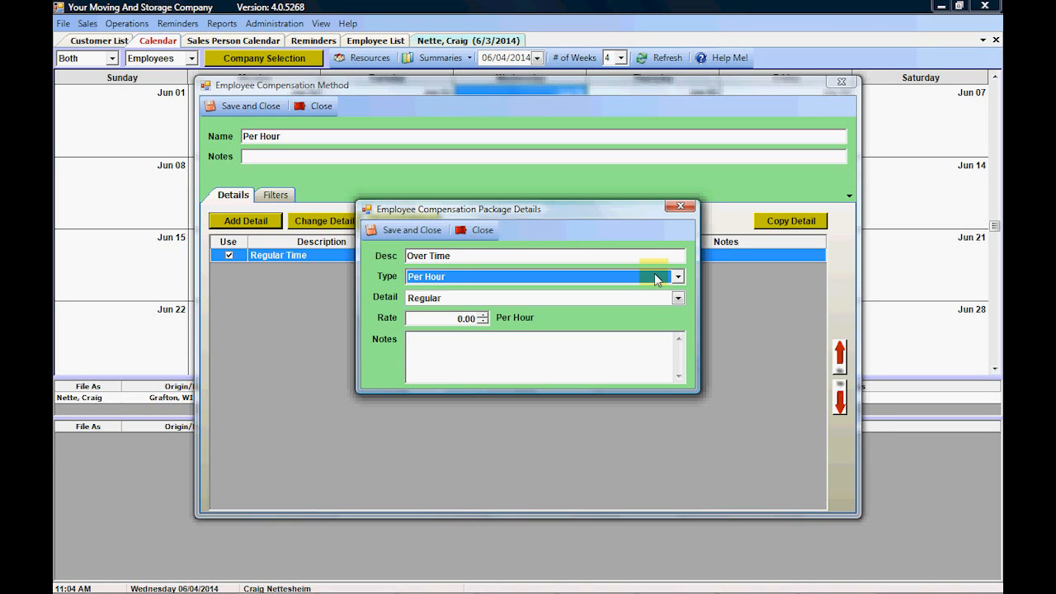
click(469, 298)
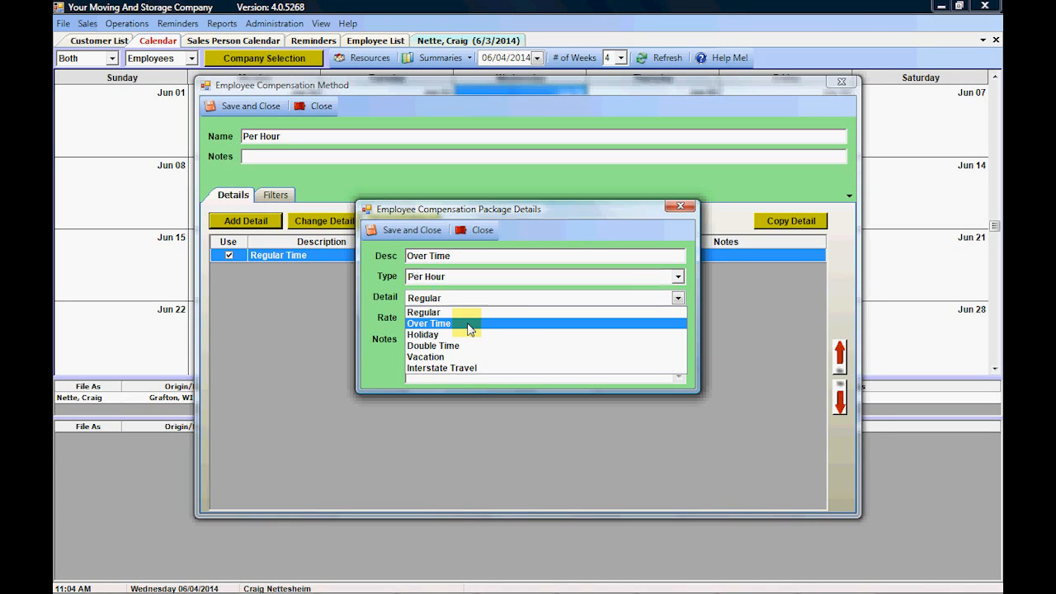
click(469, 324)
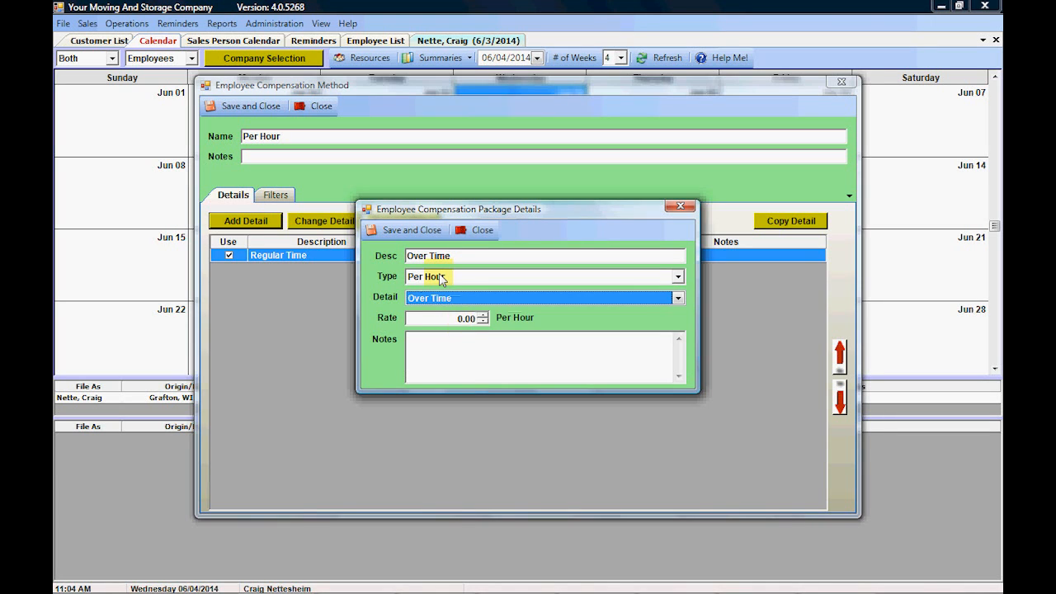
click(411, 230)
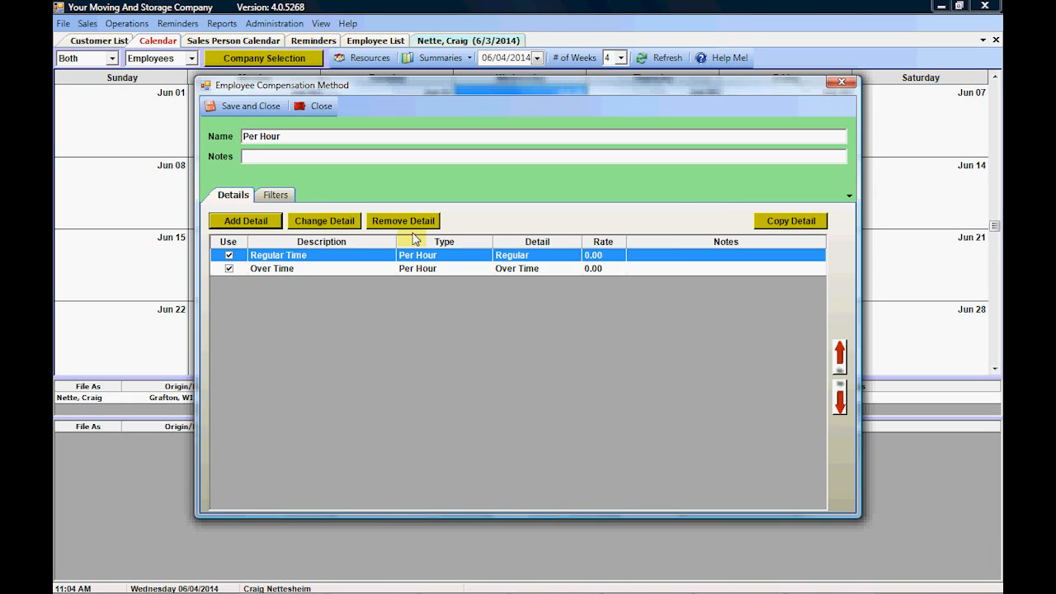
Filter the Per Hour method to the Local and Interstate job types and the Driver and Helper titles, and save the method
click(277, 196)
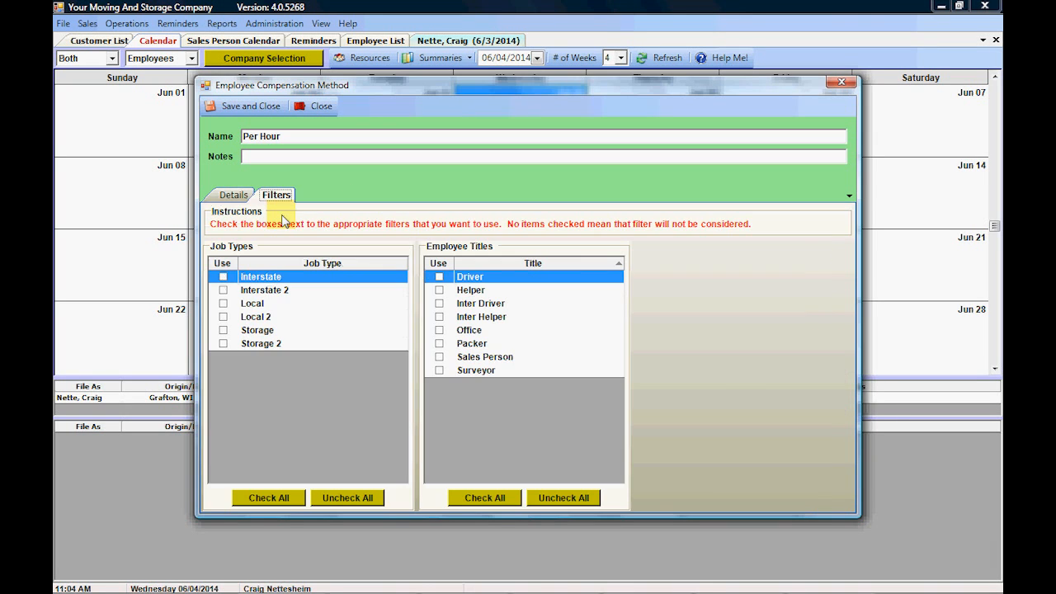
click(223, 305)
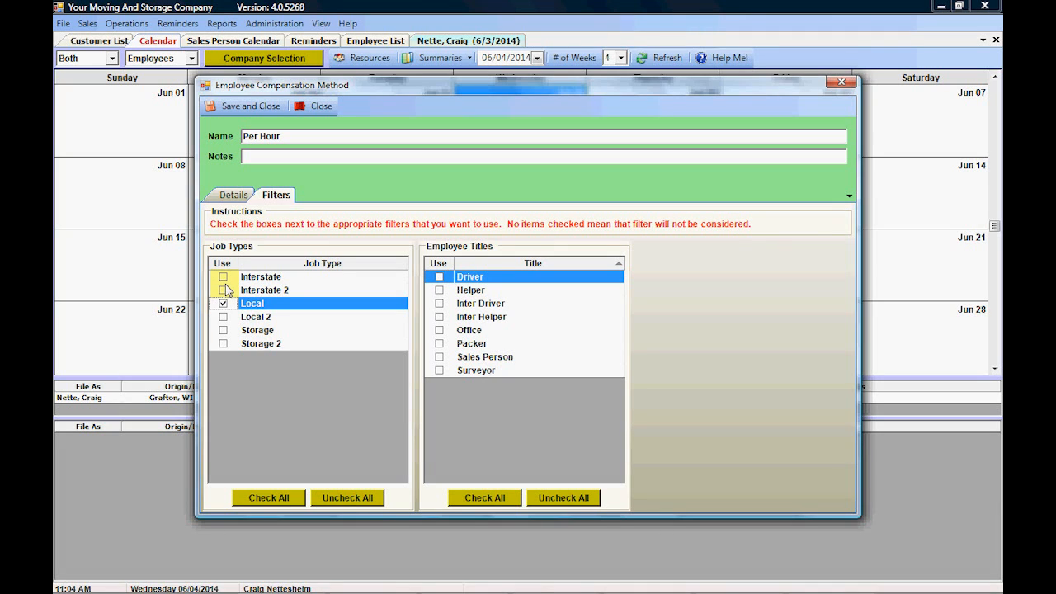
click(222, 279)
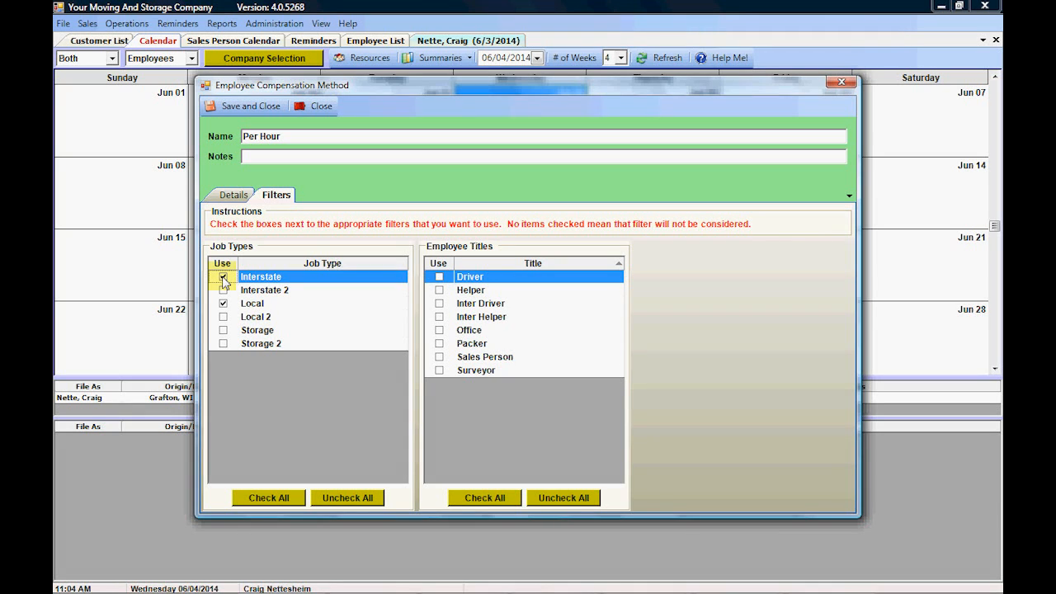
click(440, 278)
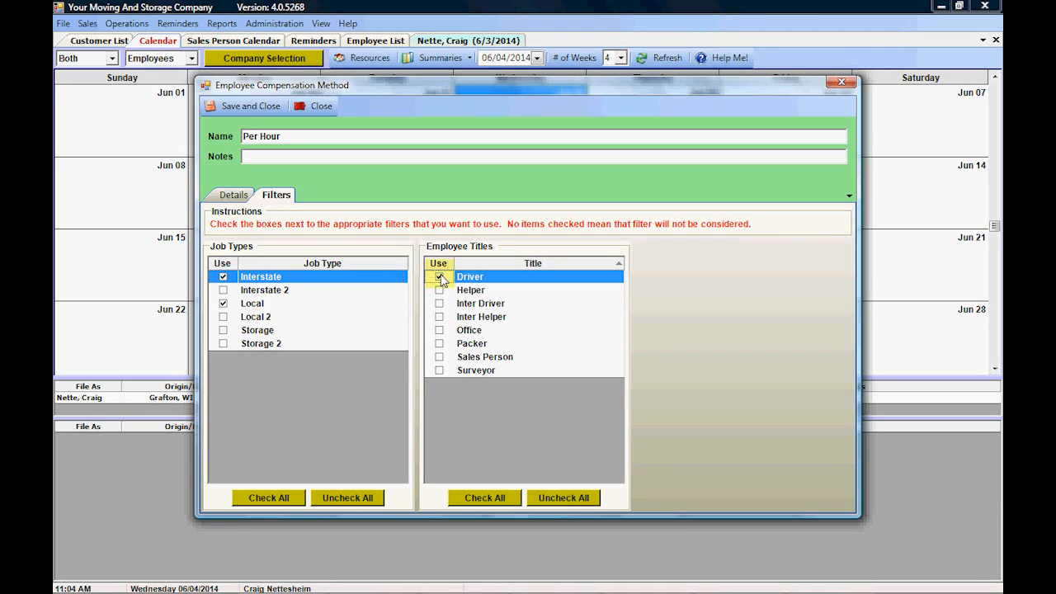
click(440, 291)
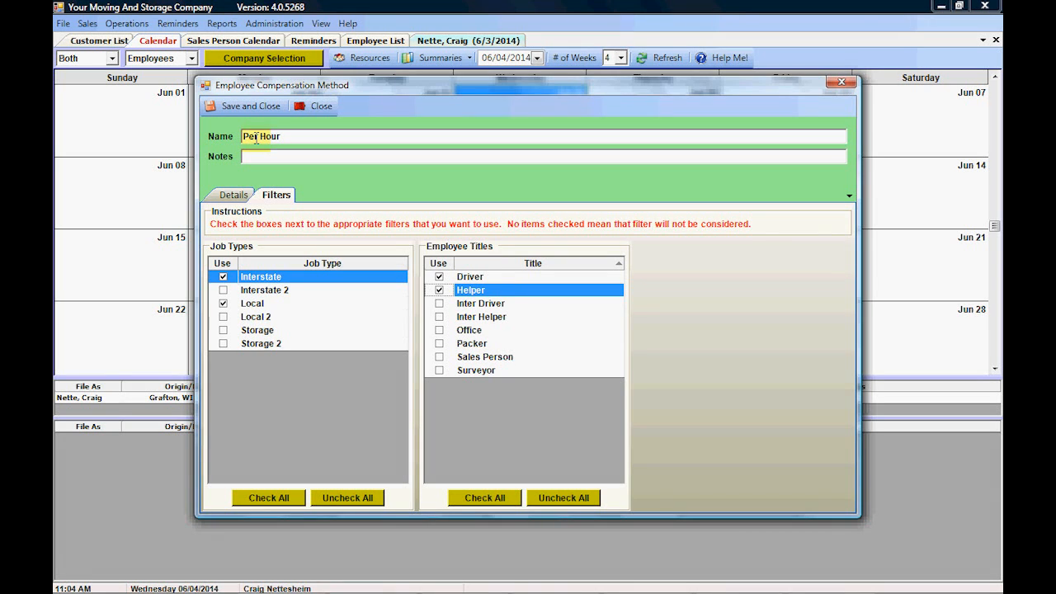
click(238, 107)
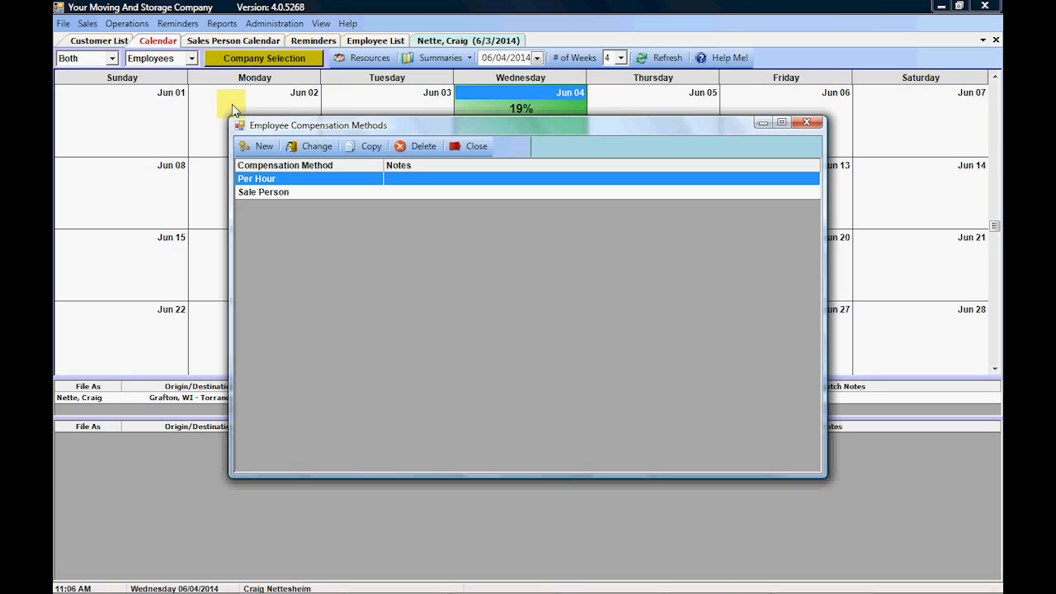
Start another employee compensation method and name it "Per Weight"
click(256, 147)
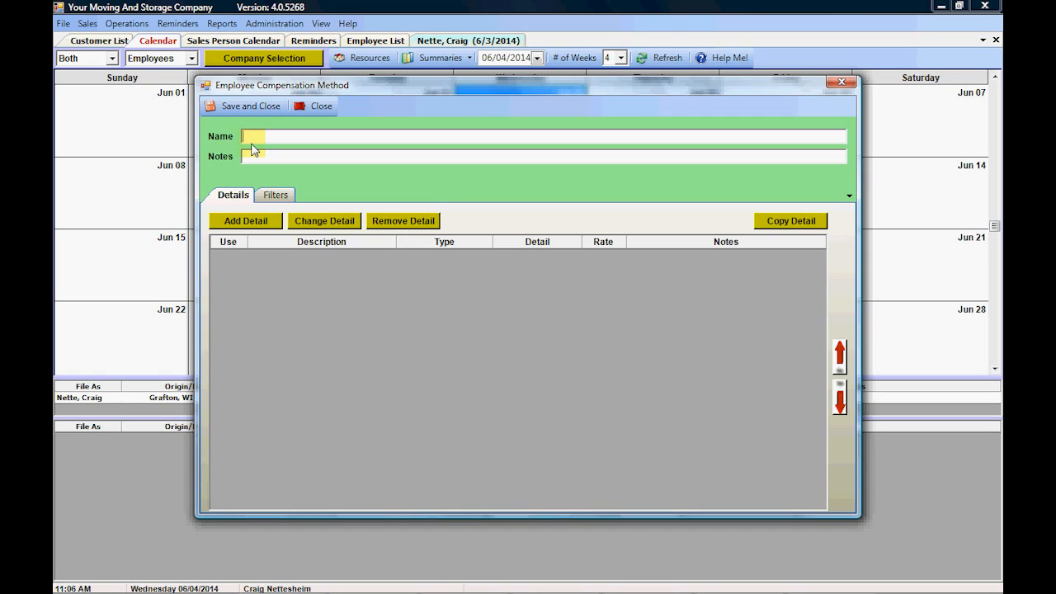
text(Per Weight)
key(Tab)
Add a detail described as "2 man crew", with type Per Weight and a weight range of 1 to 99999
click(247, 221)
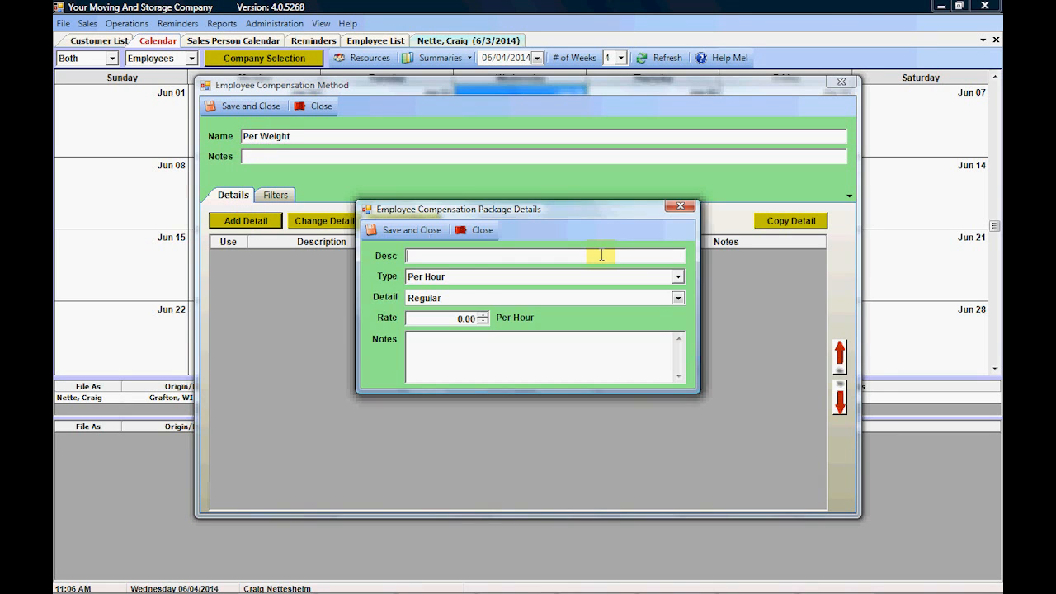
text(2 man crew)
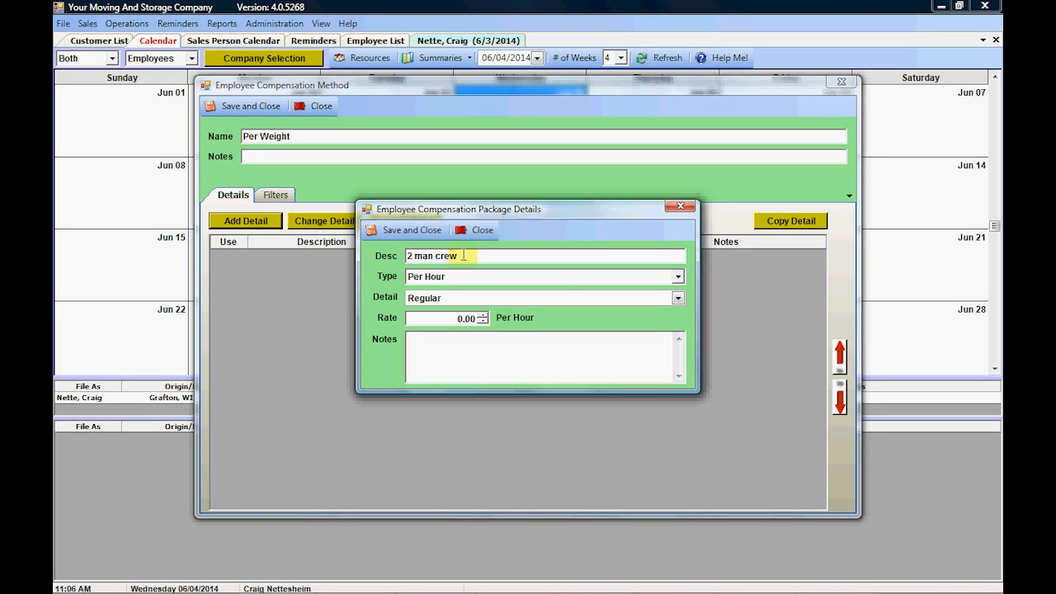
click(678, 276)
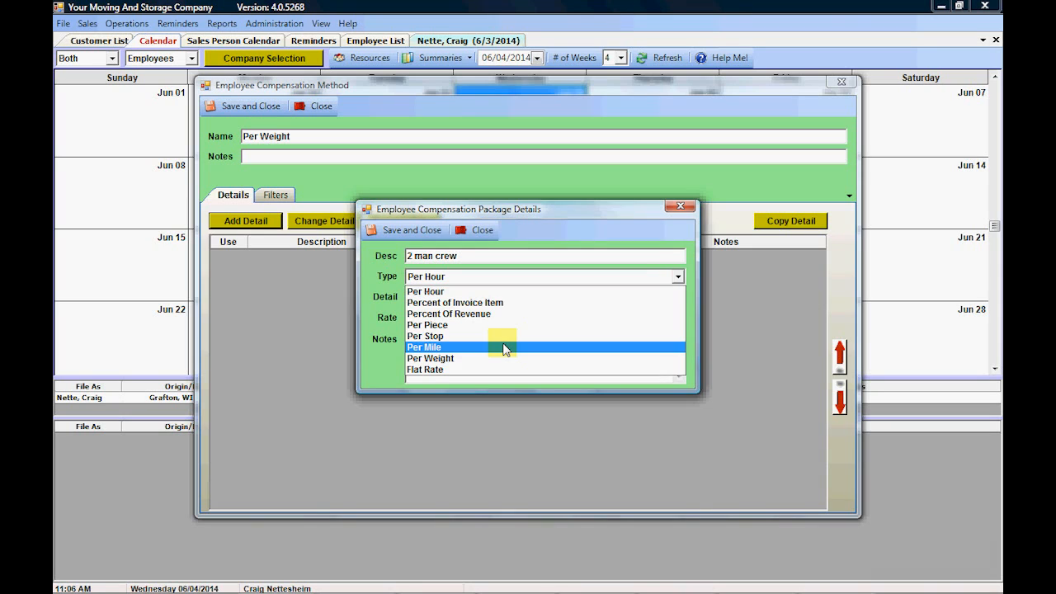
click(481, 360)
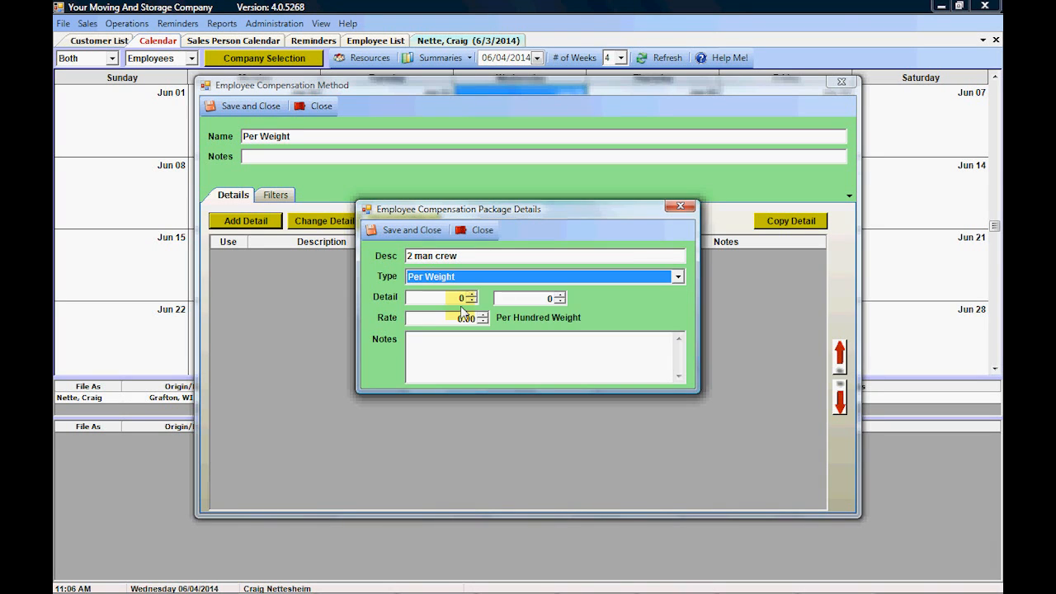
key(Tab)
text(1)
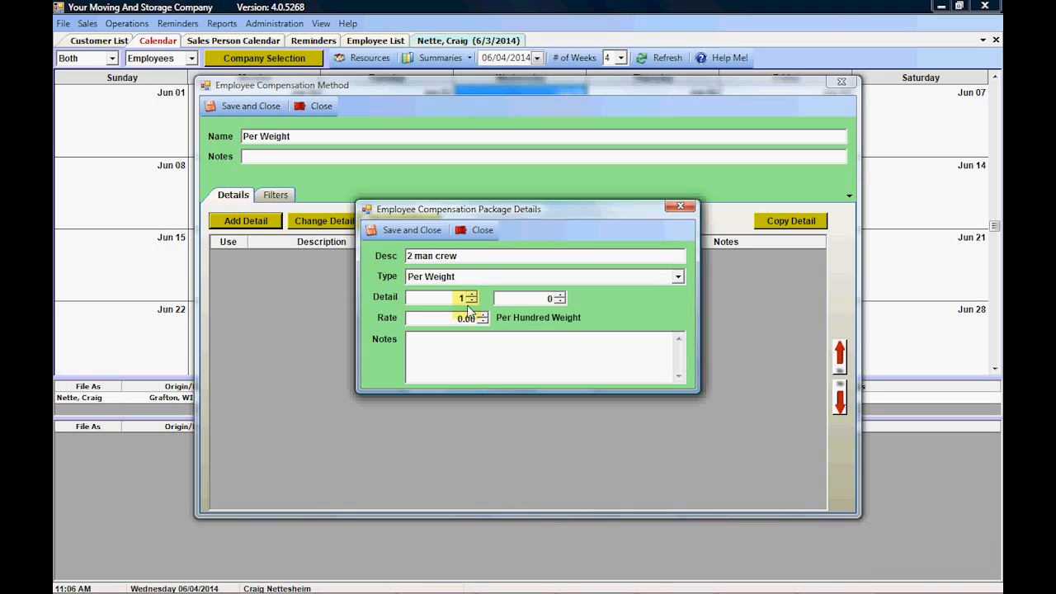
text(1000000)
Set the 2 man crew detail's rate to 20.00 per hundred weight and save it
click(455, 318)
double_click(453, 317)
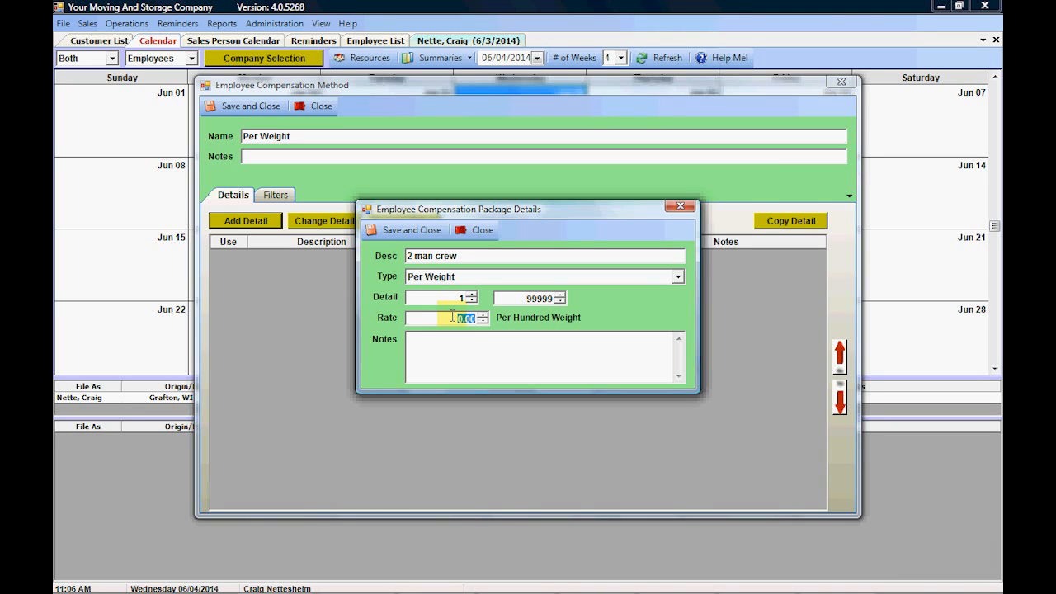
text(20)
key(Tab)
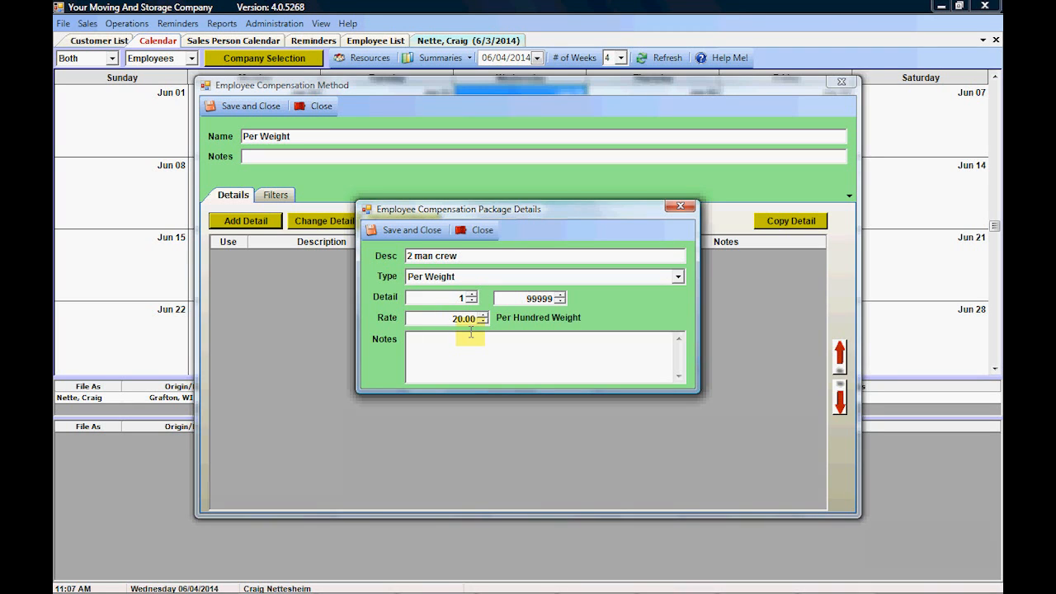
click(413, 231)
Copy the 2 man crew detail as "3 man crew" with a rate of 15 per hundred weight, and save it
click(298, 254)
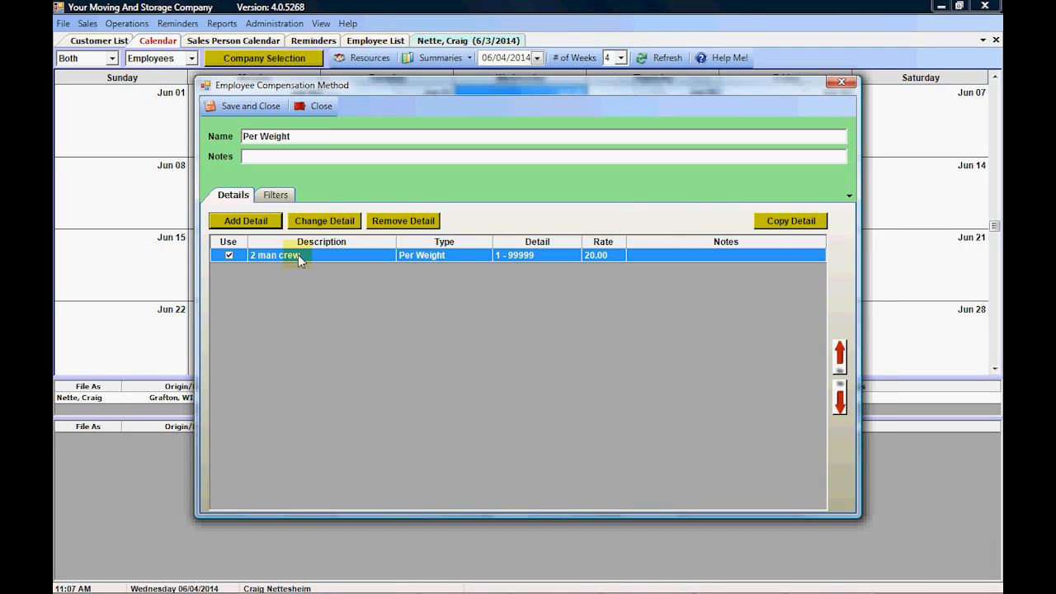
click(782, 222)
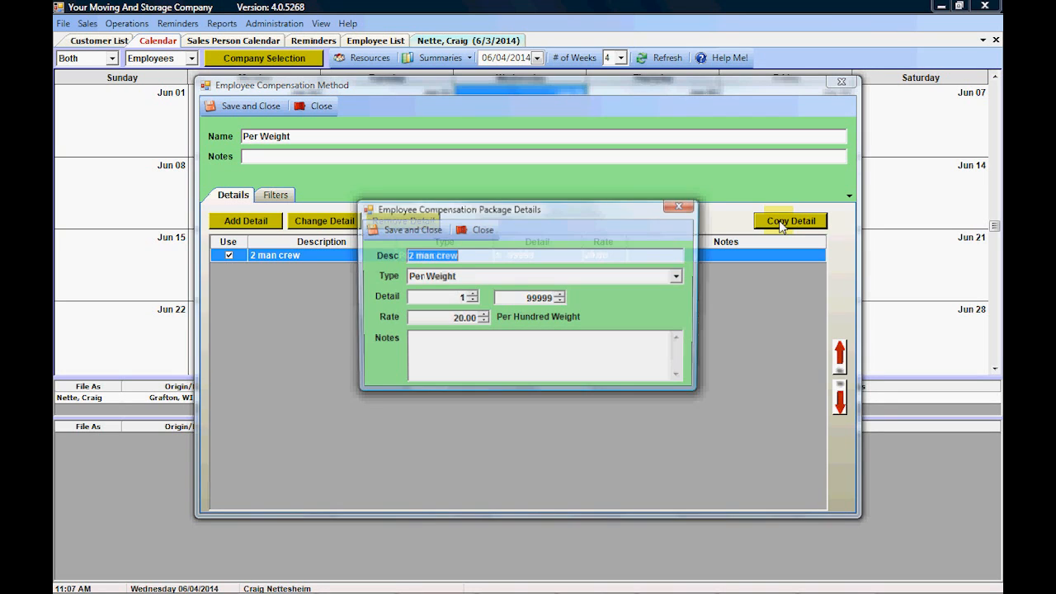
click(410, 256)
key(Delete)
text(3)
drag(453, 317, 501, 327)
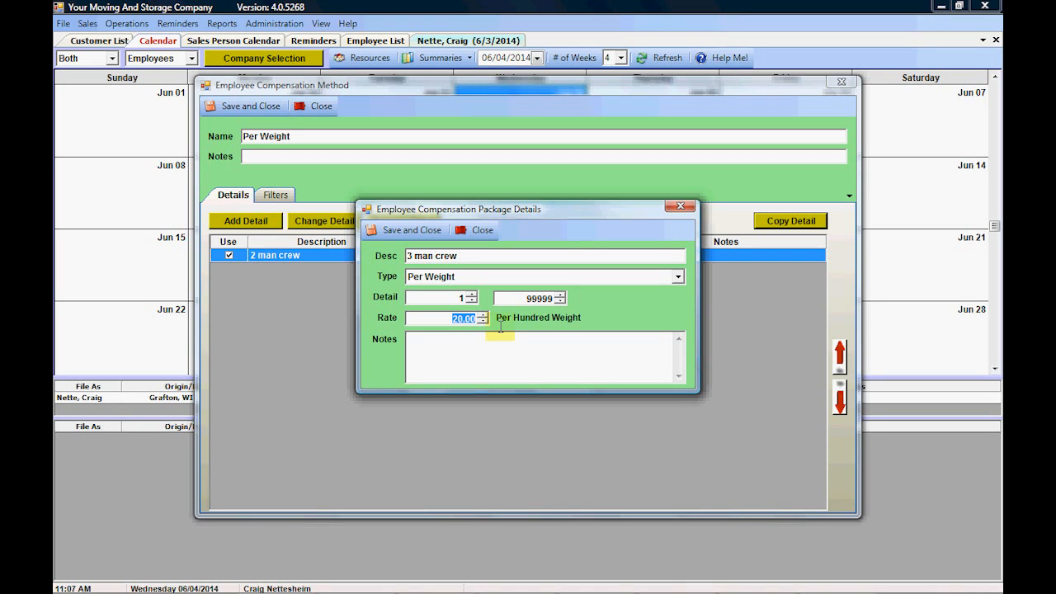
text(15)
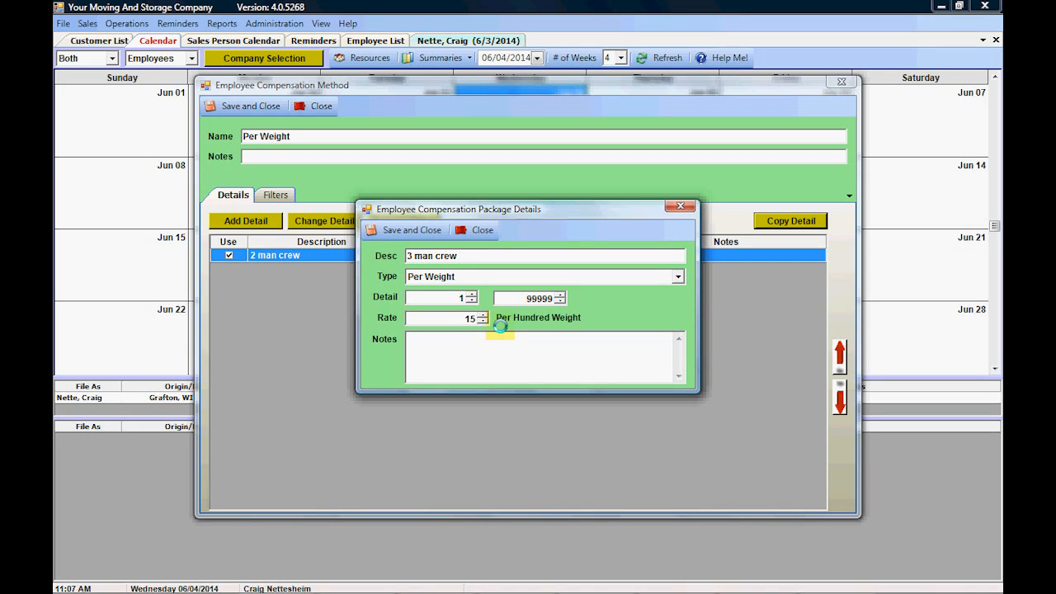
click(424, 229)
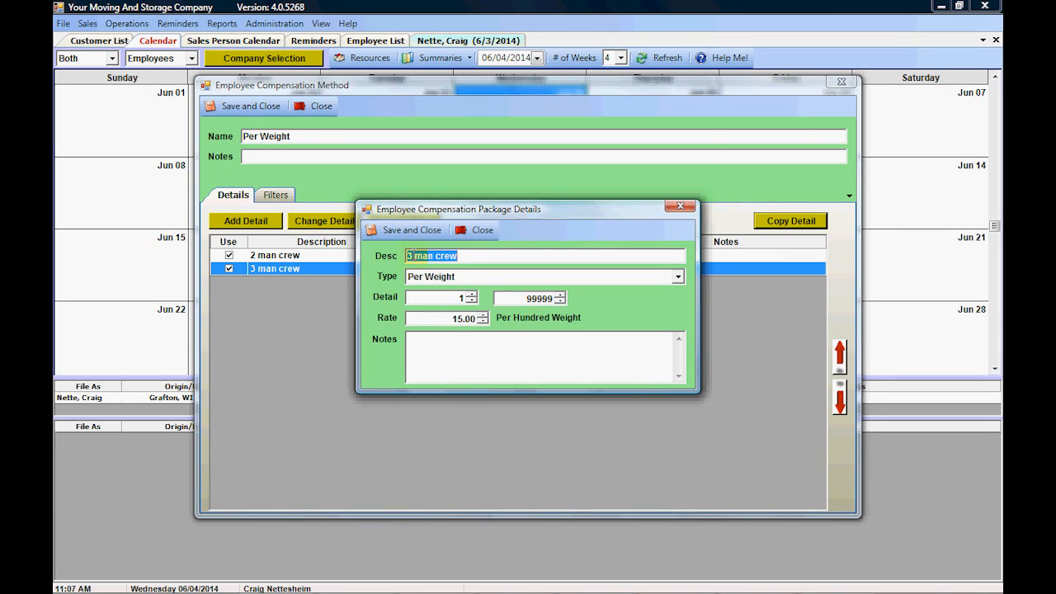
Copy the 3 man crew detail as "4 man crew" with a rate of 10 per hundred weight, and save it
click(408, 257)
key(Delete)
text(4)
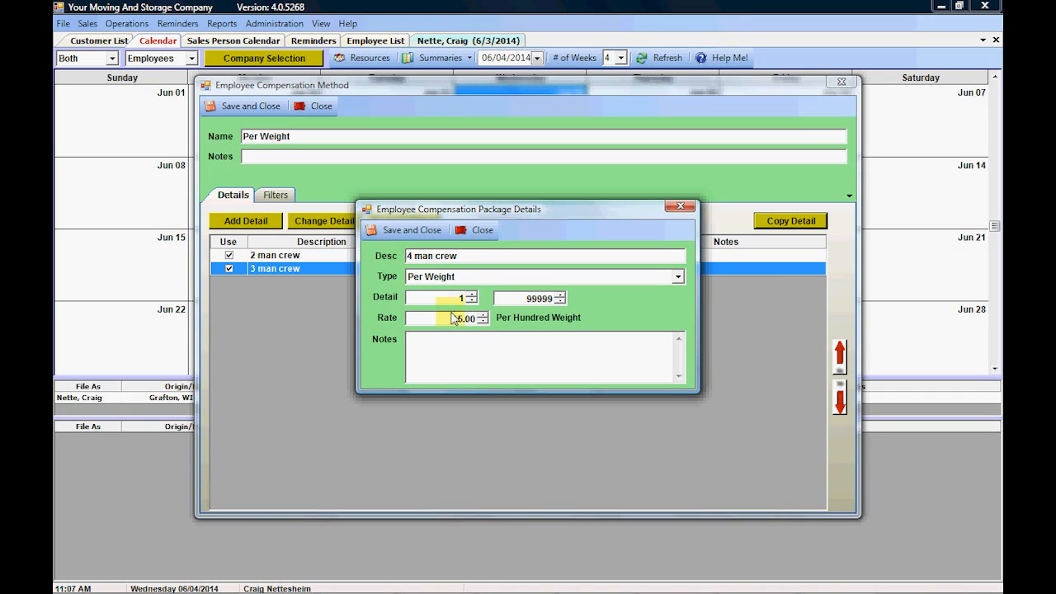
click(482, 322)
text(1)
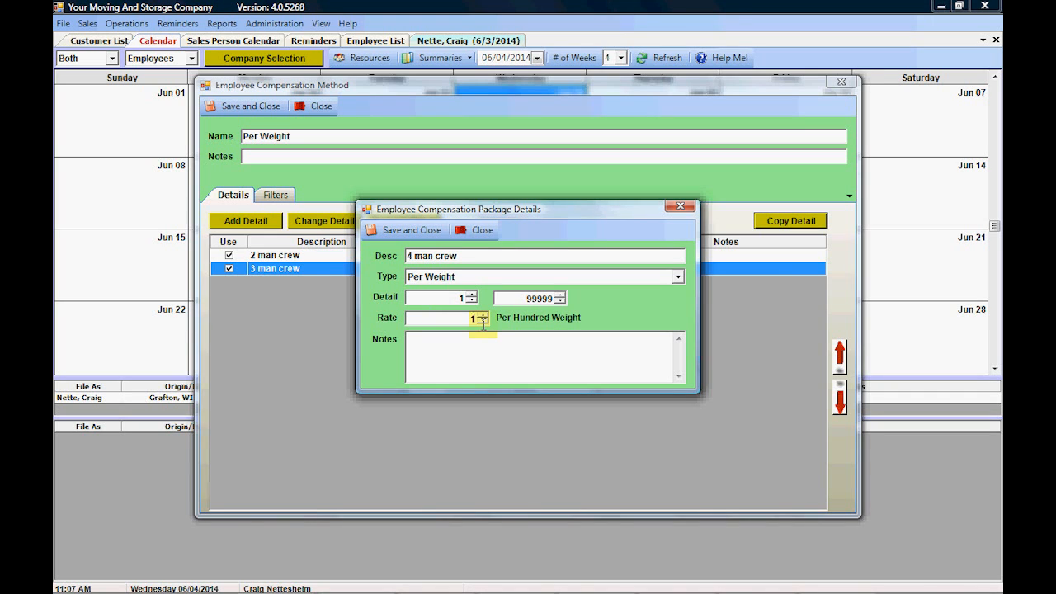
text(0)
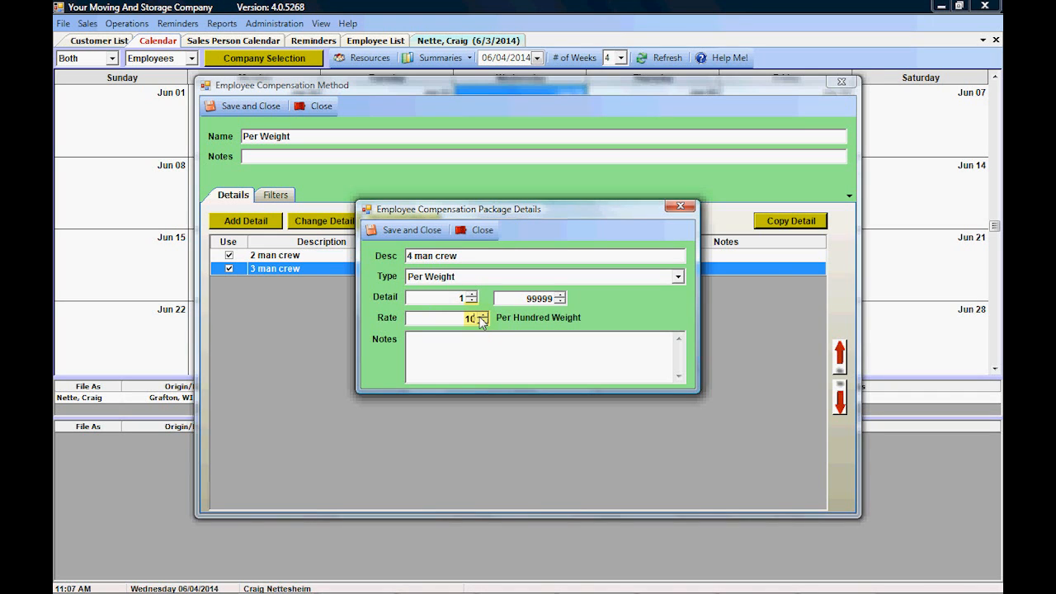
click(413, 231)
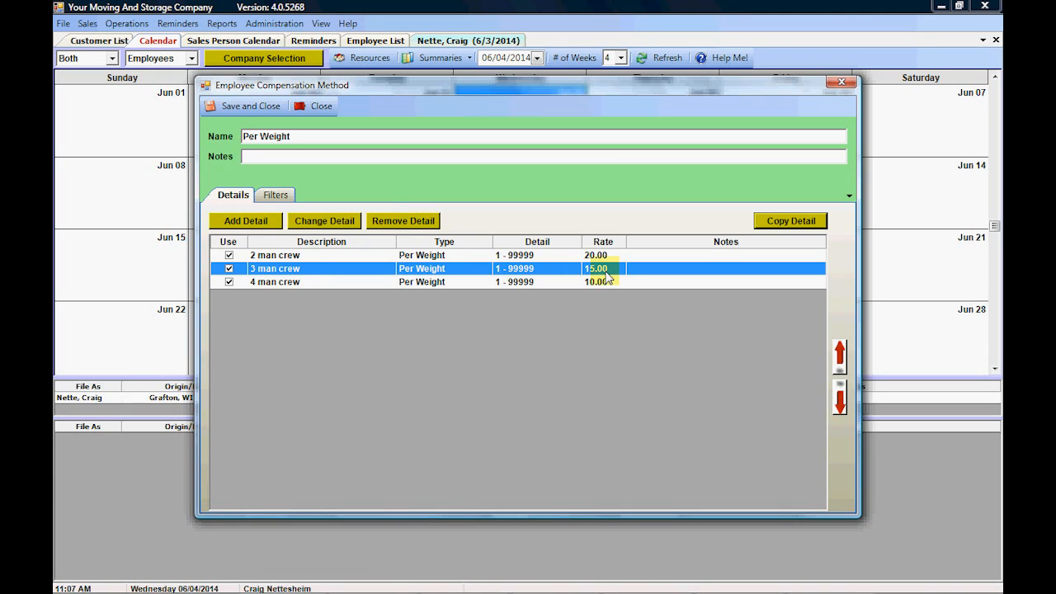
Limit the Per Weight method to the Driver title, rename it "Per Weight Driver" and save it
click(285, 195)
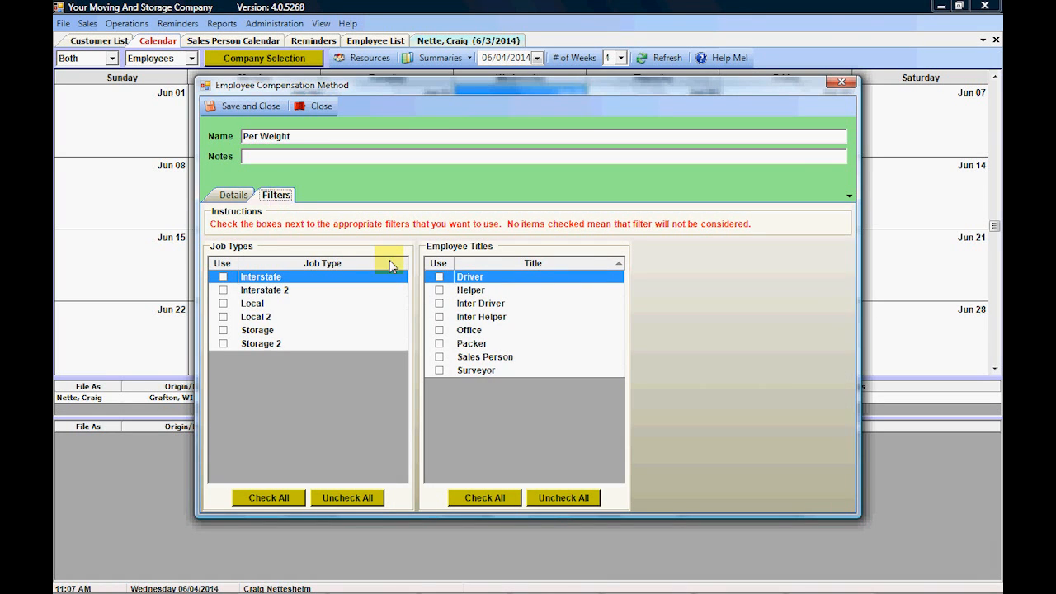
click(439, 278)
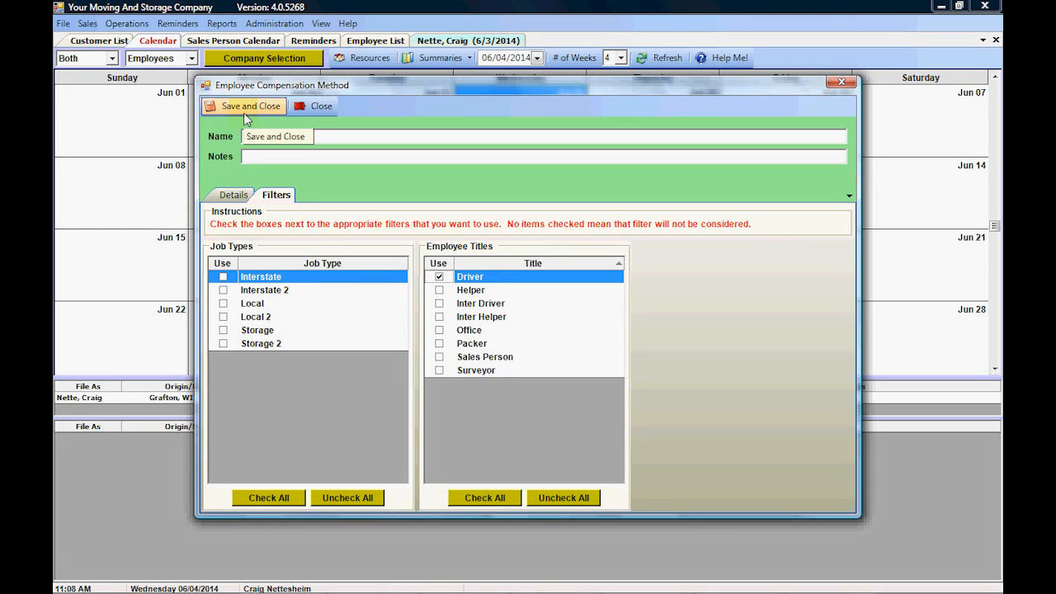
click(295, 138)
text(Ur)
text(ive)
text(r)
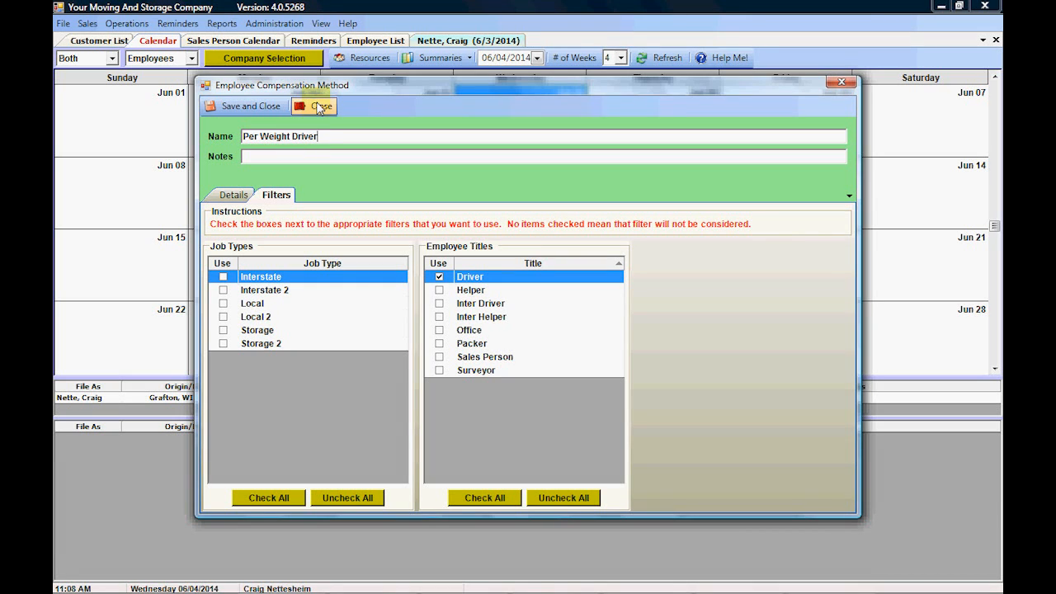
click(248, 105)
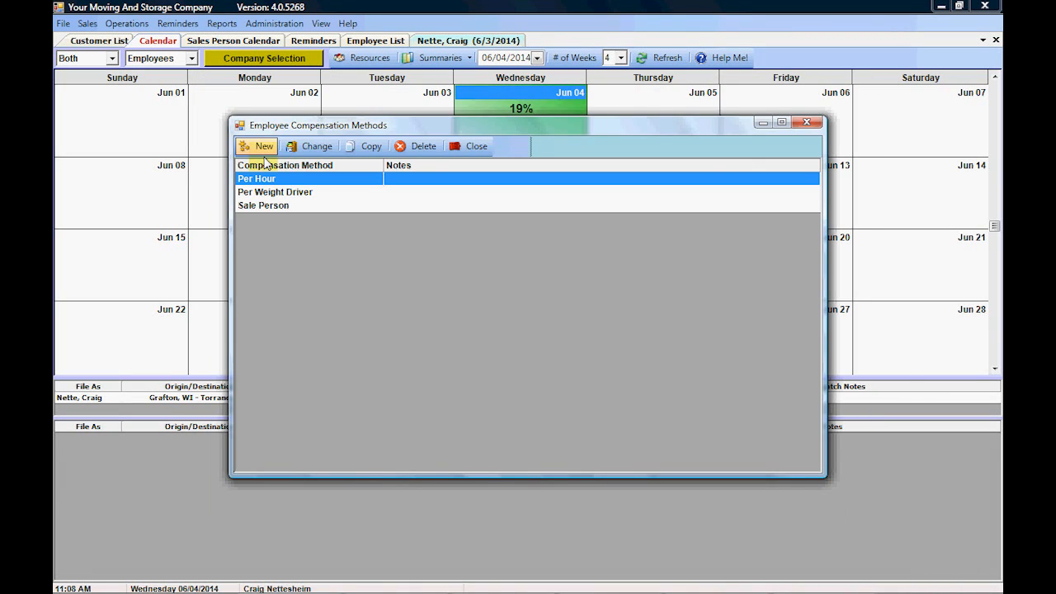
Copy the Per Weight Driver compensation method and name the copy "Per Weight Helper"
click(271, 194)
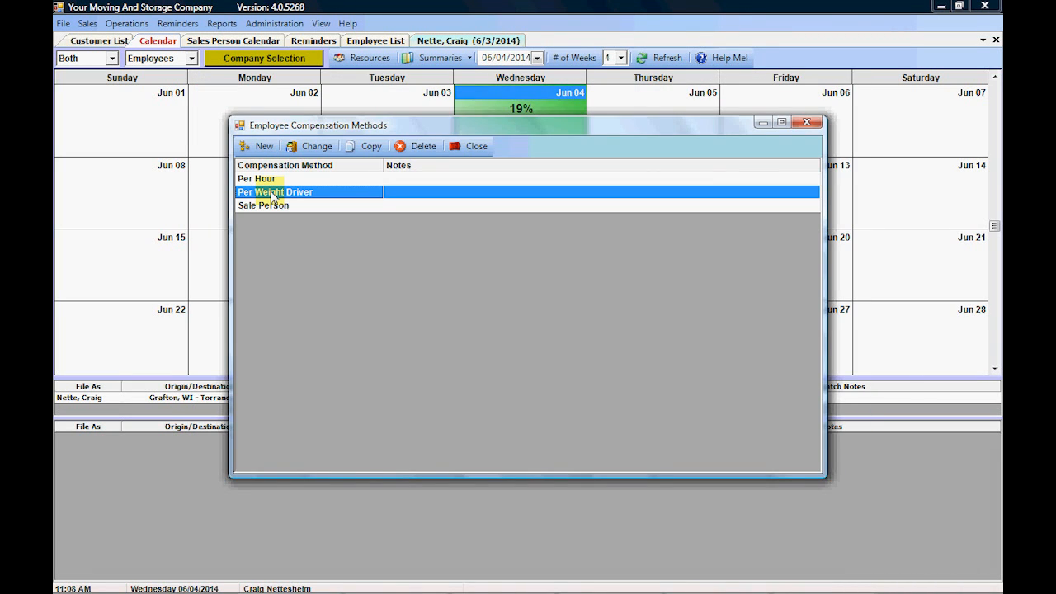
click(369, 146)
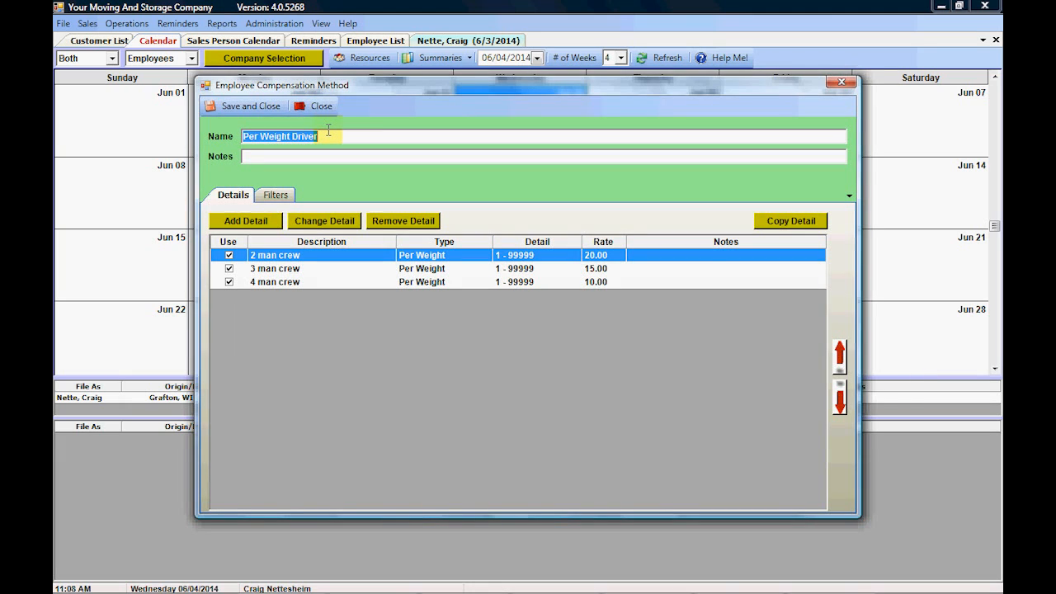
click(325, 132)
key(BackSpace)
key(BackSpace)
key(BackSpace)
key(BackSpace)
key(BackSpace)
key(BackSpace)
text(Helper)
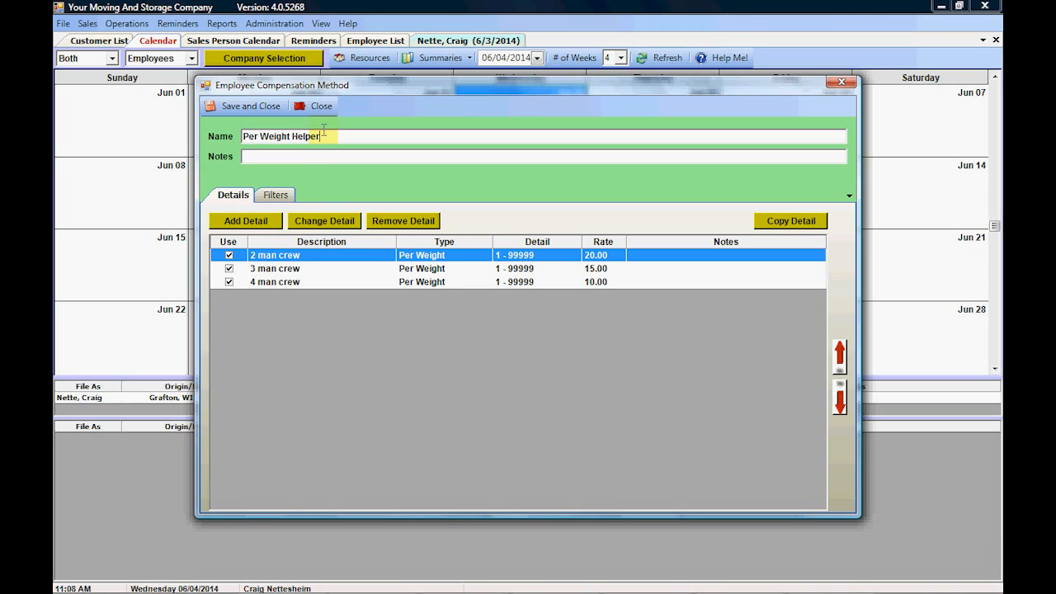
Set the 2 man crew detail's rate to 10 per hundred weight and save the detail
click(306, 257)
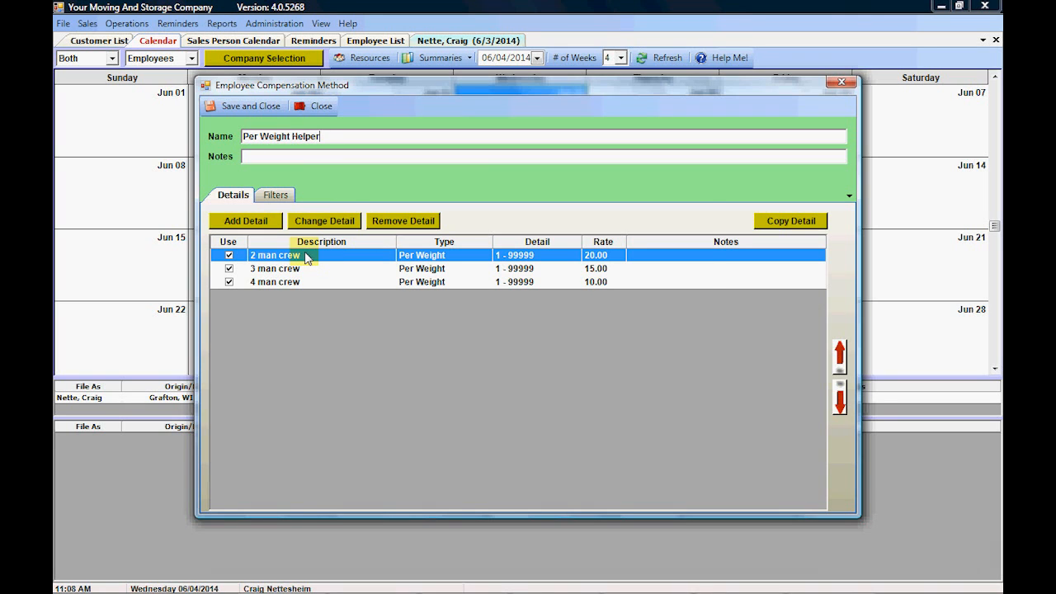
double_click(305, 257)
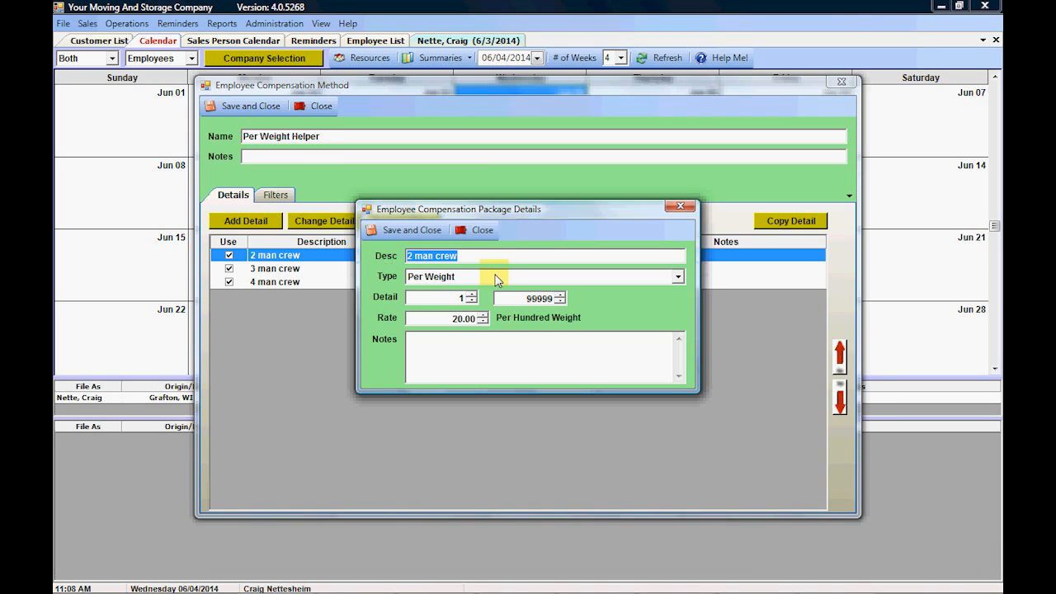
click(446, 320)
text(10)
key(Return)
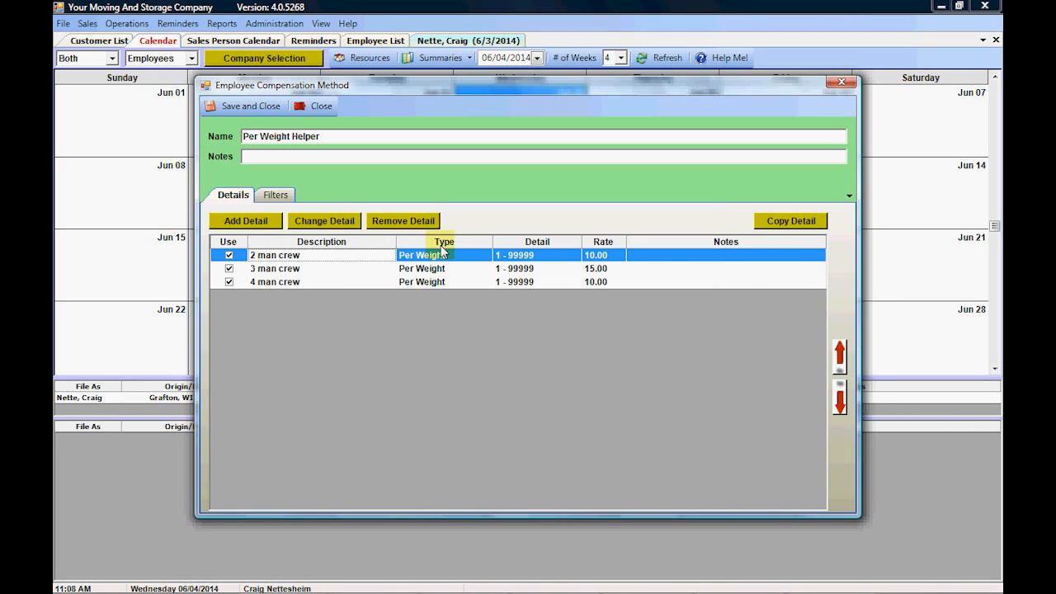
Set the 3 man crew detail's rate to 8 per hundred weight and save the detail
double_click(476, 270)
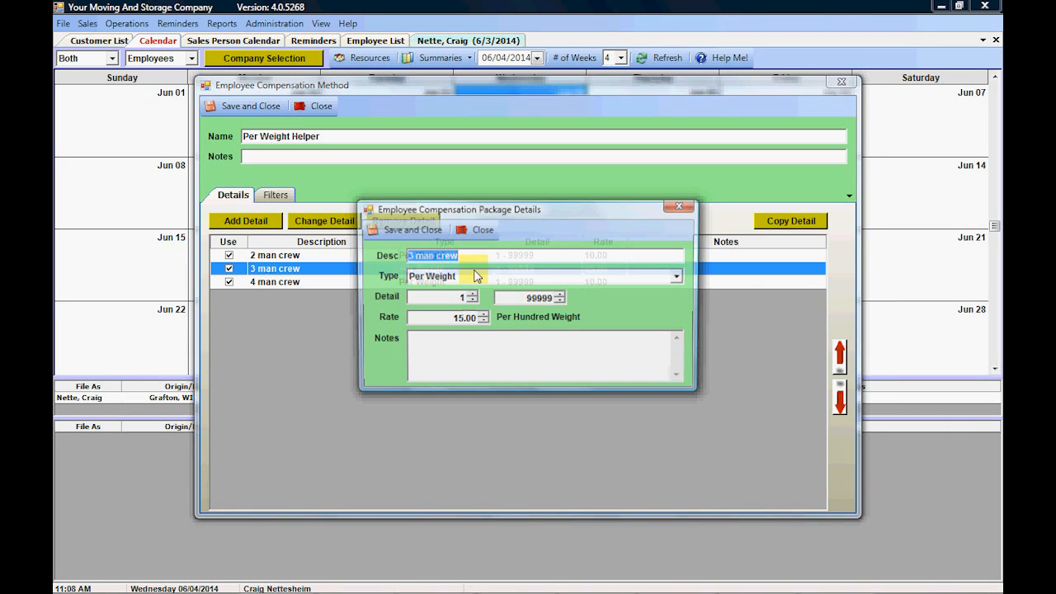
click(449, 320)
text(8)
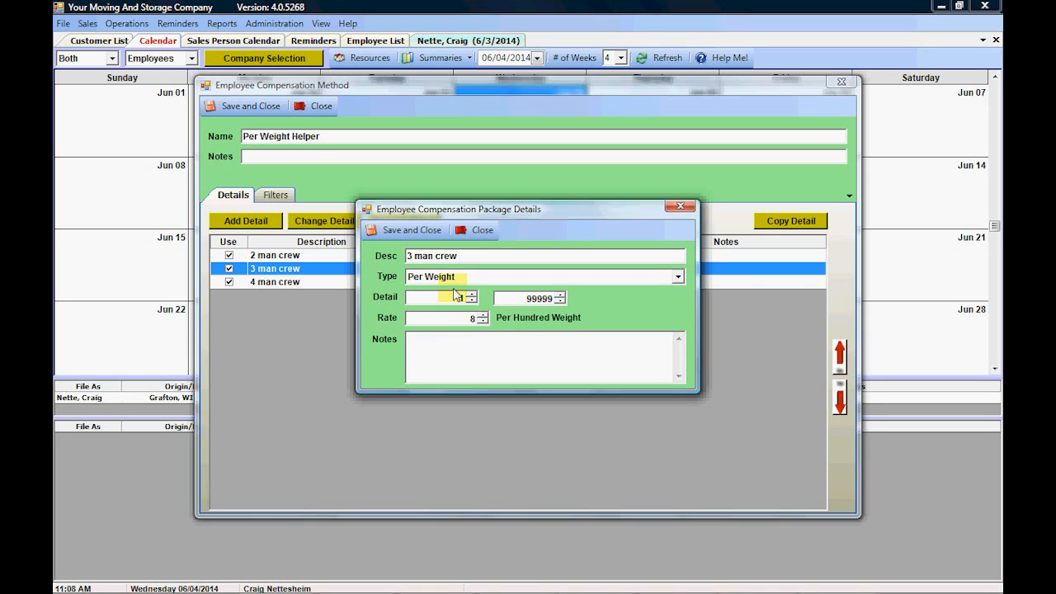
key(Return)
Set the 4 man crew detail's rate to 6 per hundred weight and save the detail
double_click(431, 285)
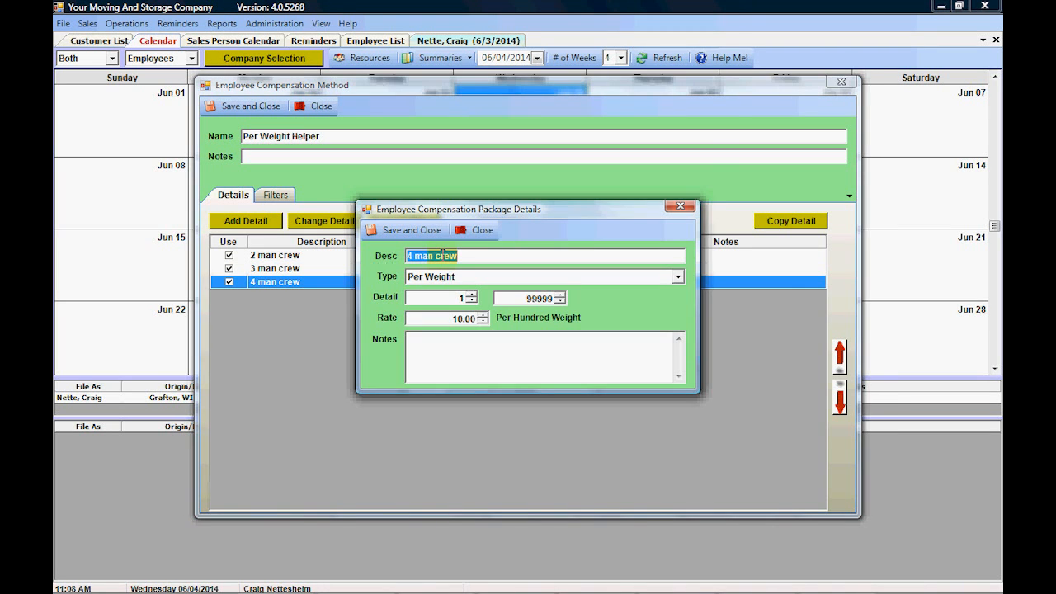
click(447, 319)
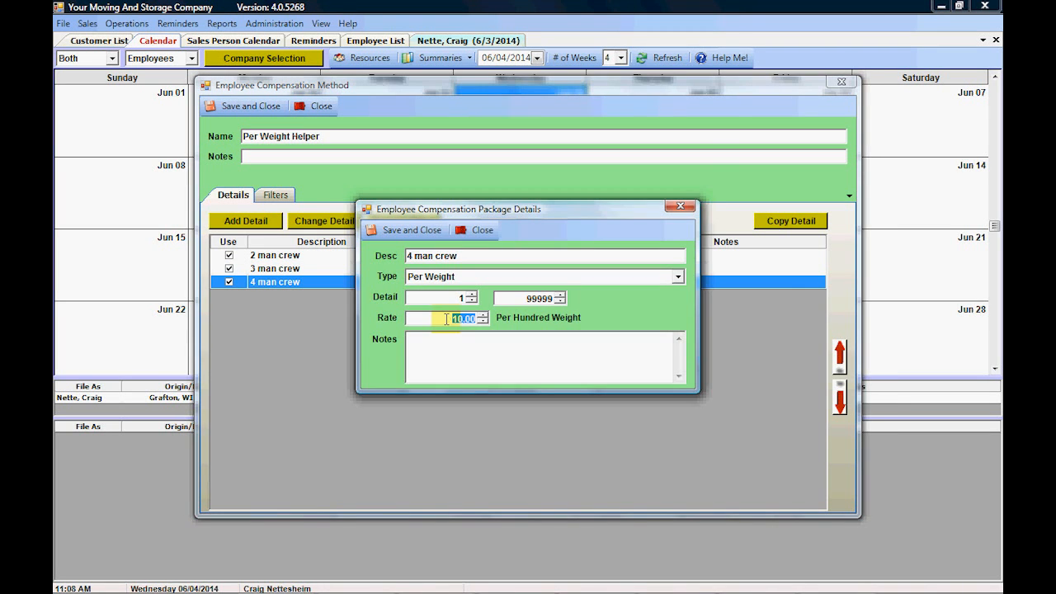
text(6)
click(429, 233)
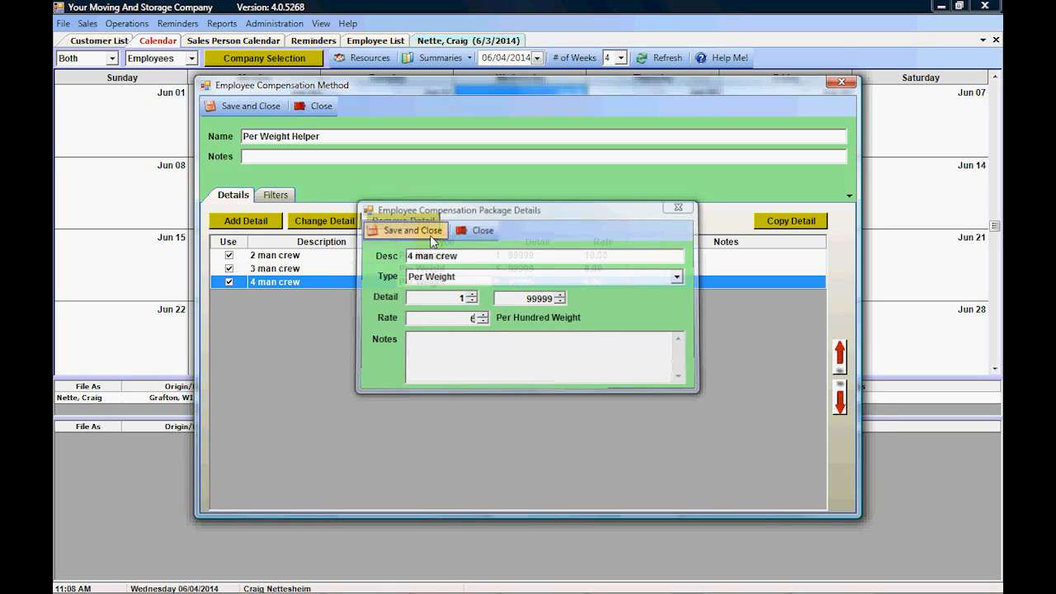
Filter the Per Weight Helper method to the titles Helper and Inter Helper instead of Driver, and save the method
click(276, 195)
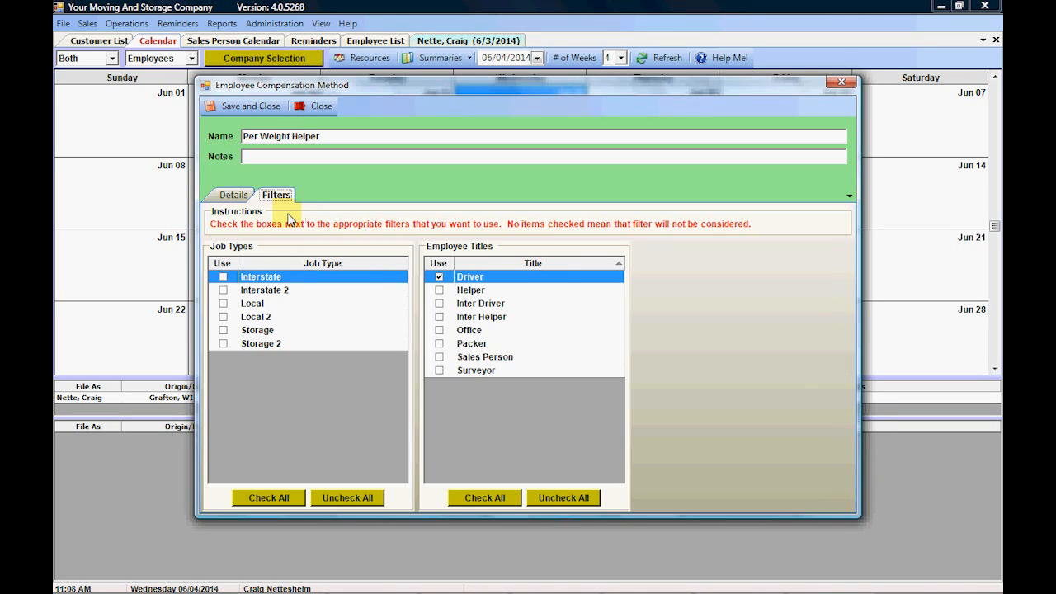
click(439, 279)
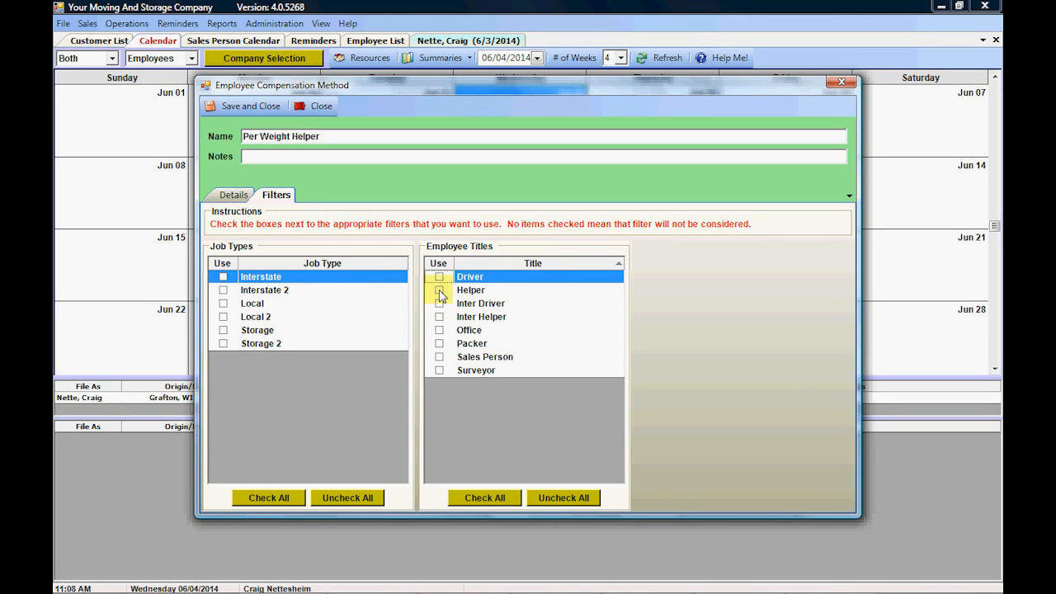
click(440, 290)
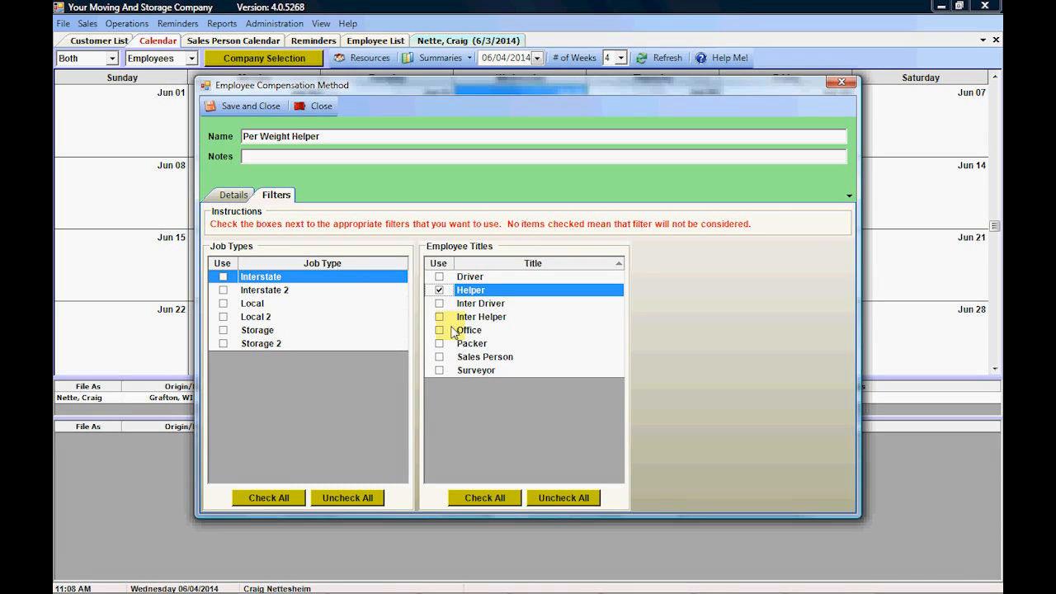
click(440, 317)
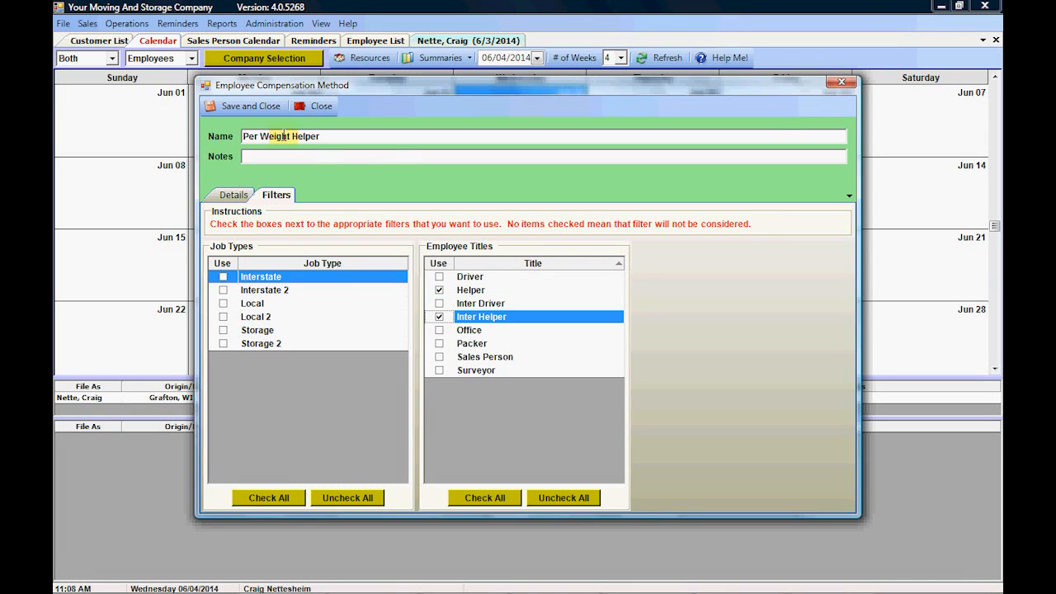
click(254, 106)
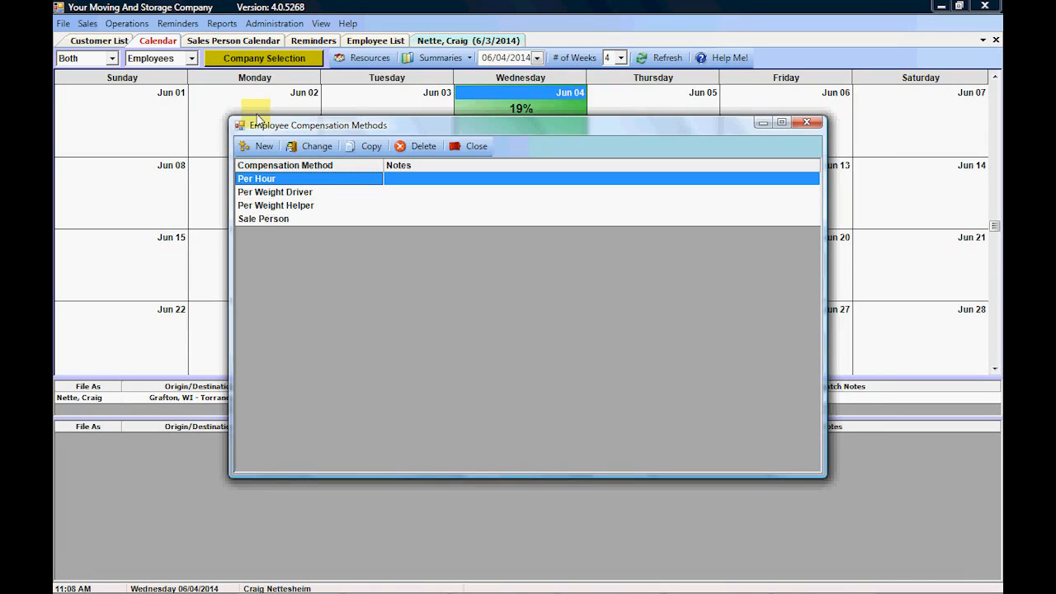
Add the Inter Driver title to the Per Weight Driver method's filters and save the method
double_click(270, 194)
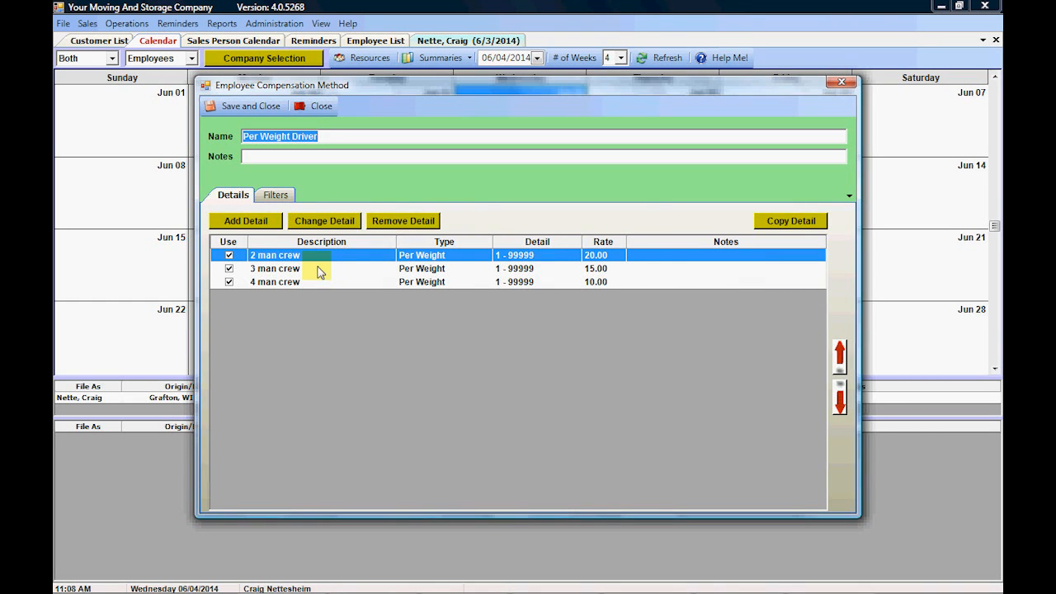
click(289, 197)
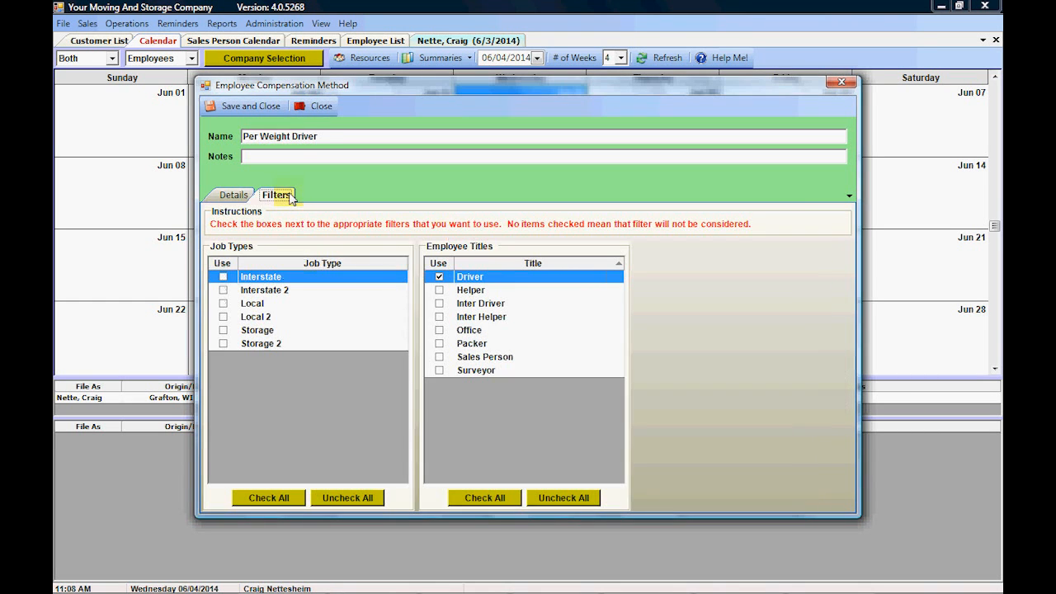
click(440, 303)
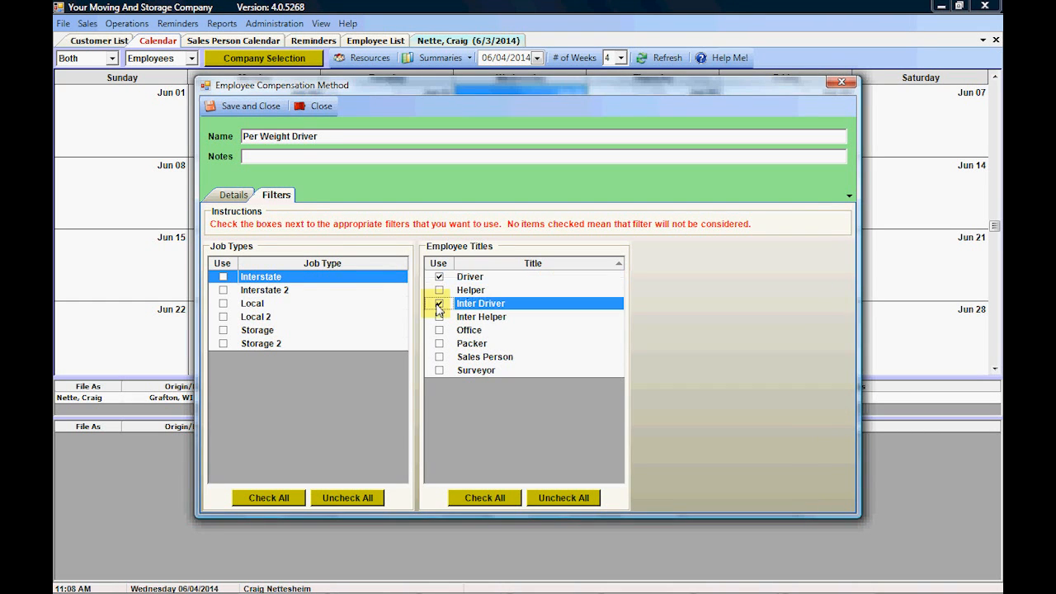
click(254, 104)
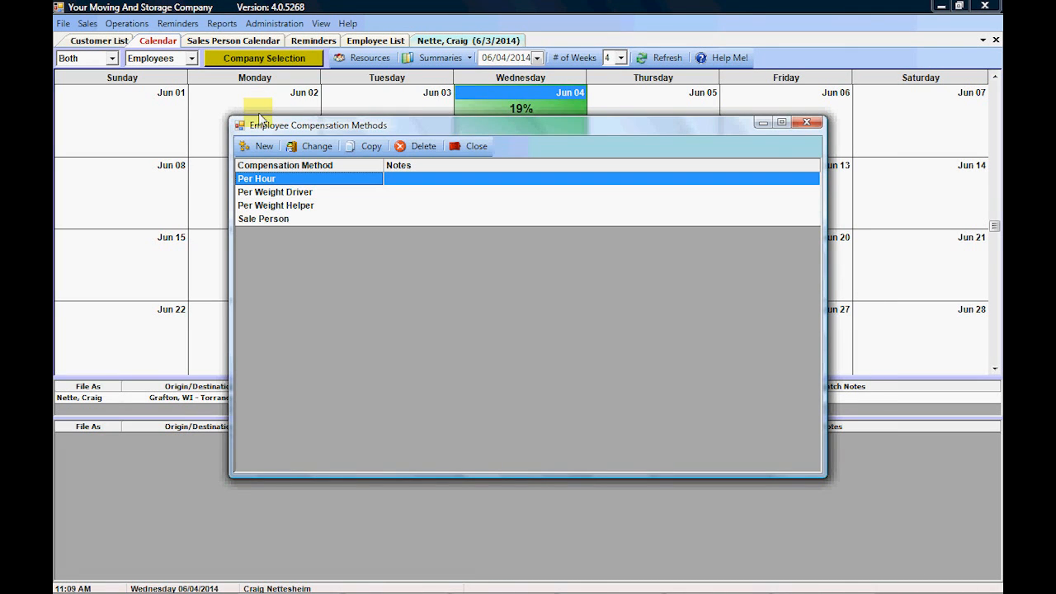
Create a compensation method named "Survey" with a Flat Rate detail described as "Survey" at a rate of 50.00
click(264, 147)
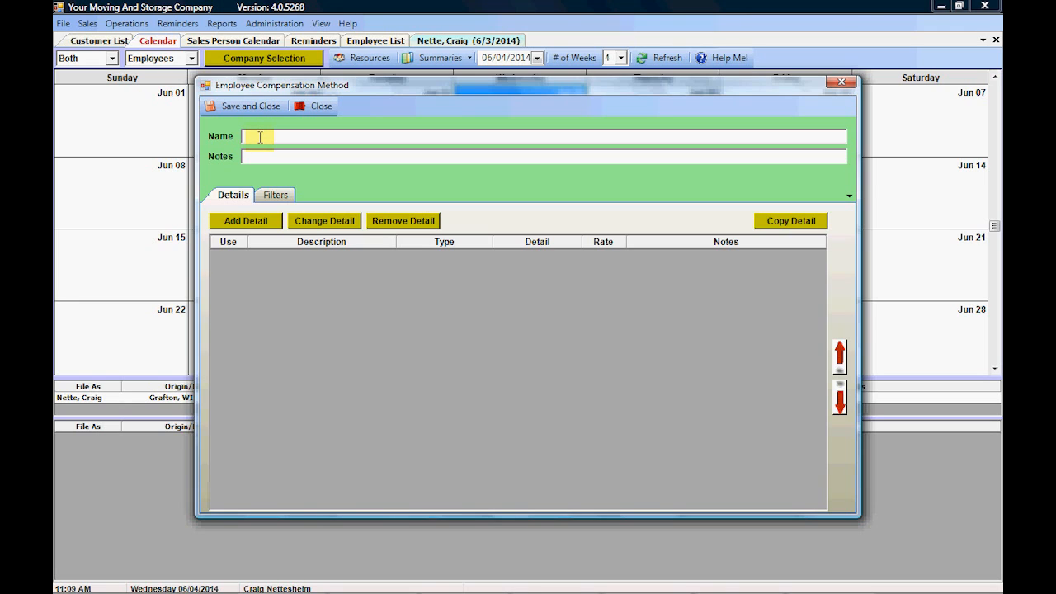
text(Survey)
click(245, 220)
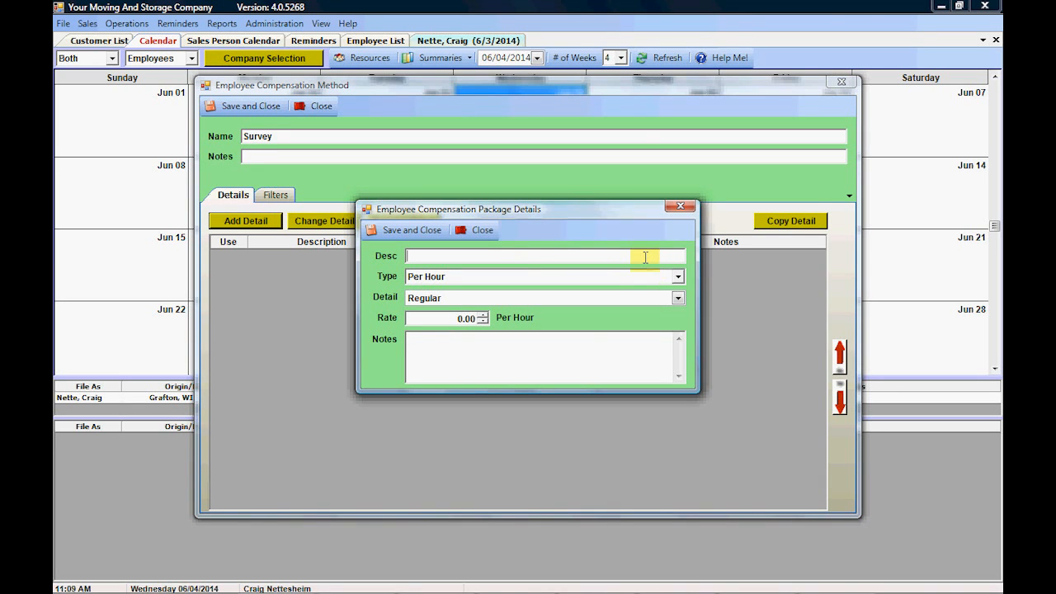
text(Survey)
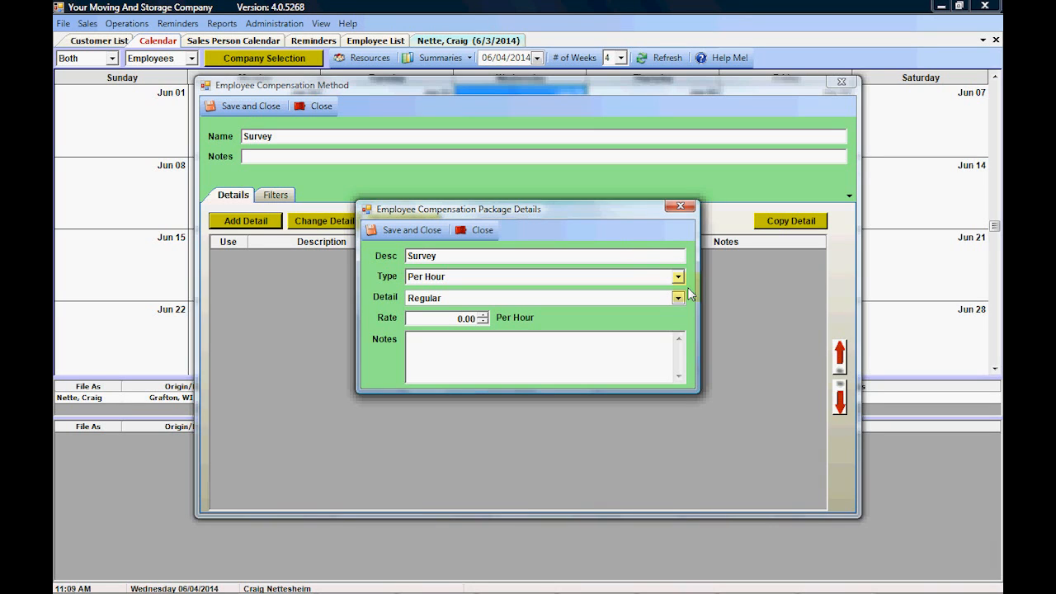
click(678, 278)
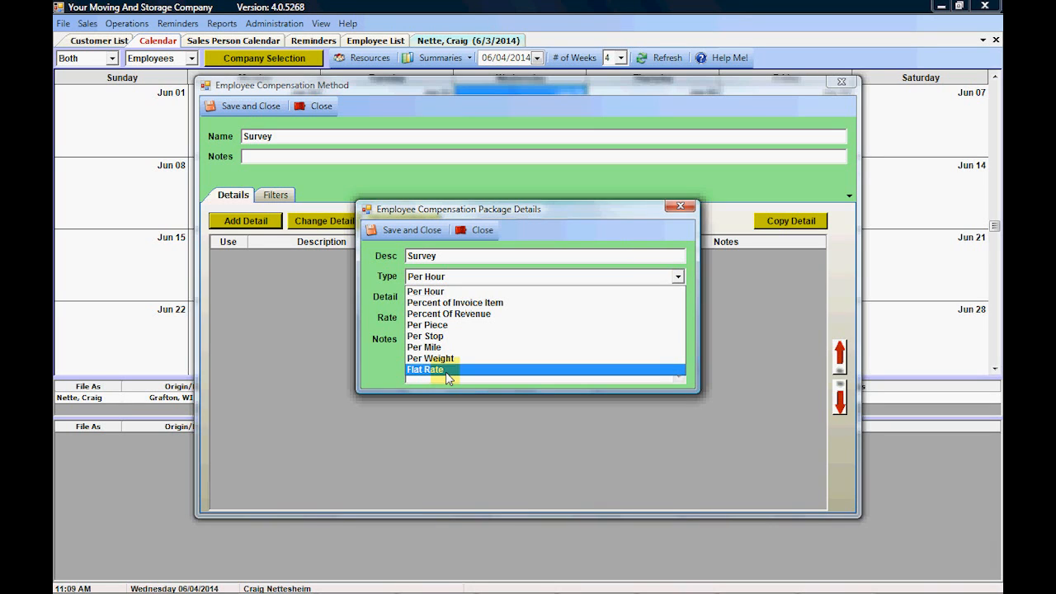
click(429, 370)
click(447, 319)
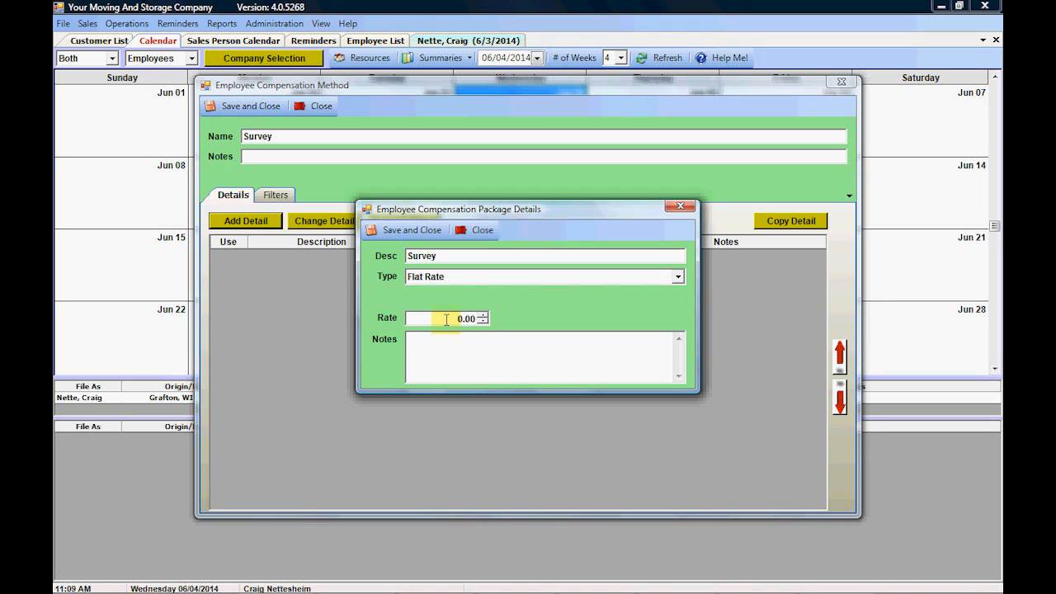
text(5)
click(440, 236)
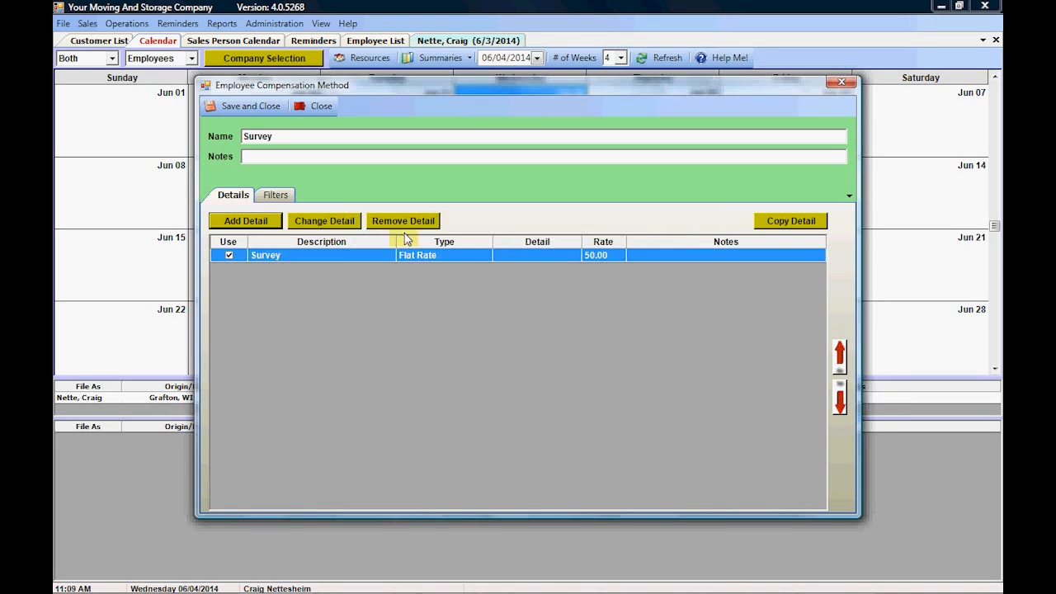
Limit the Survey method to the Surveyor title and save the method
click(277, 198)
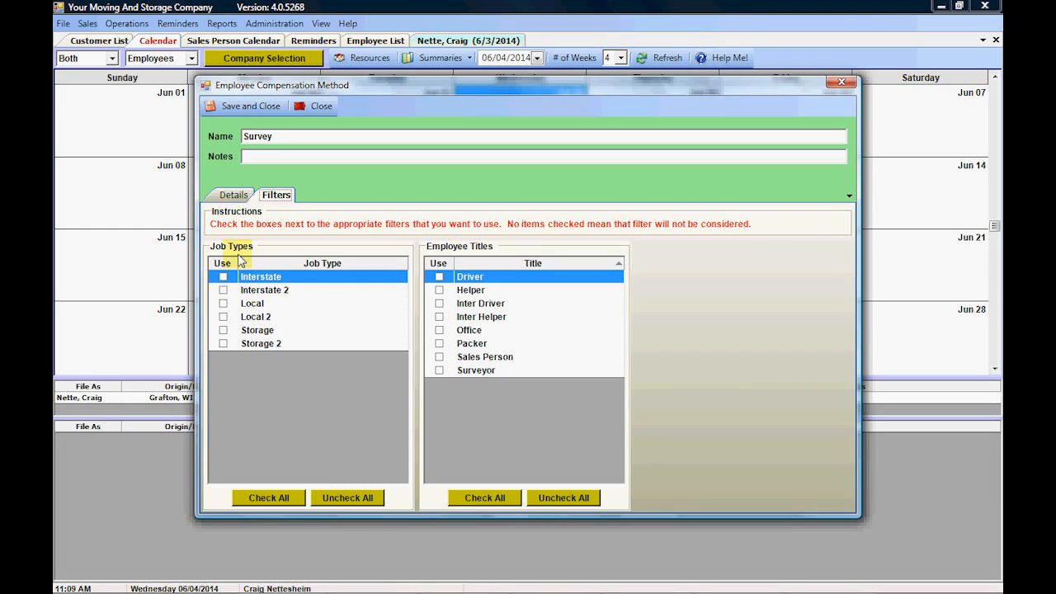
click(438, 369)
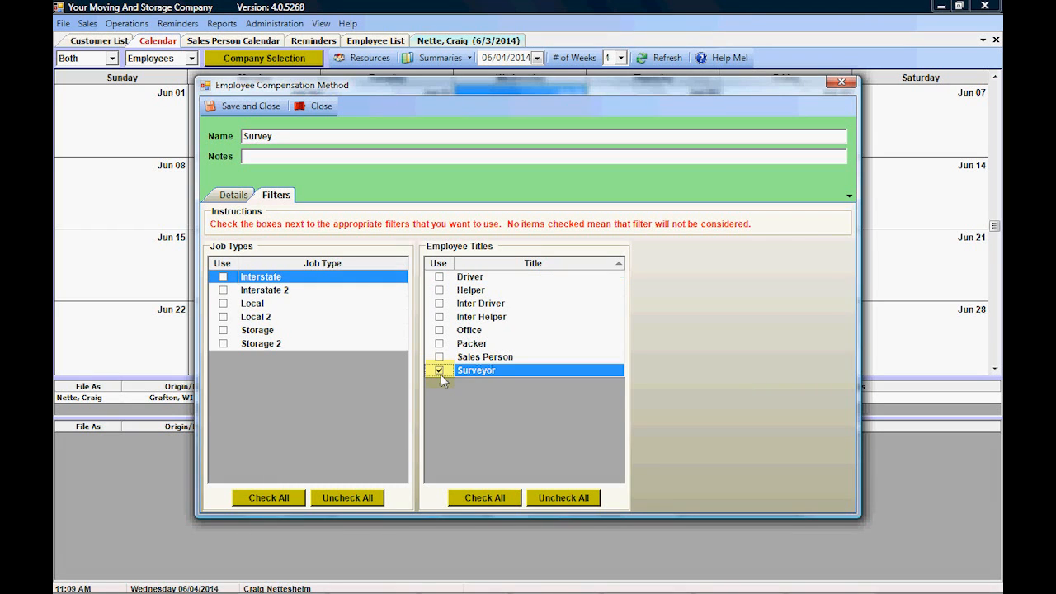
click(251, 108)
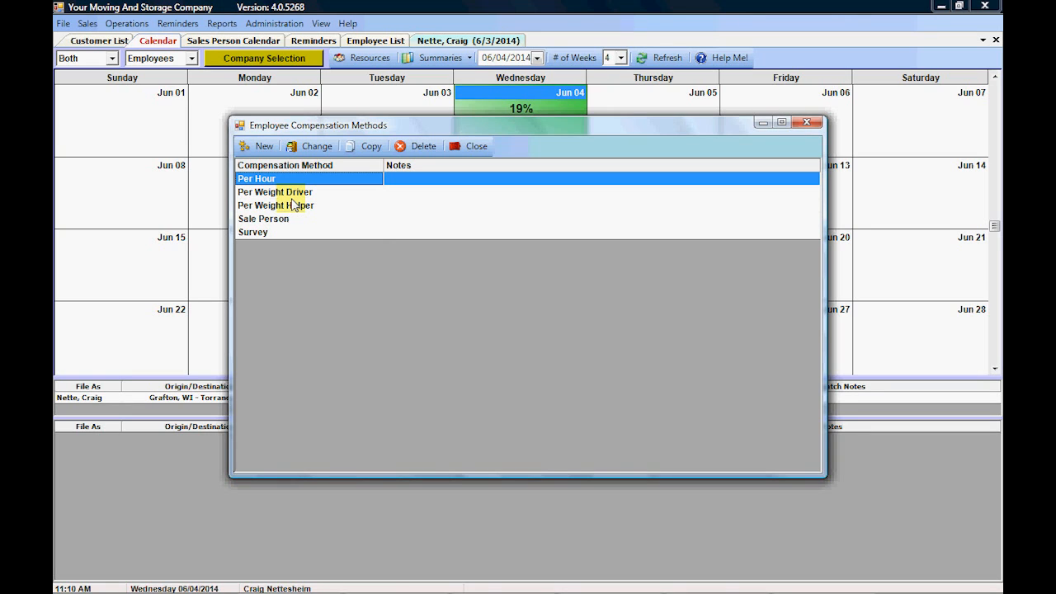
Close the compensation methods list and open the compensation method setup in the payroll record of the first Sales Person in the employee list
click(475, 147)
click(378, 40)
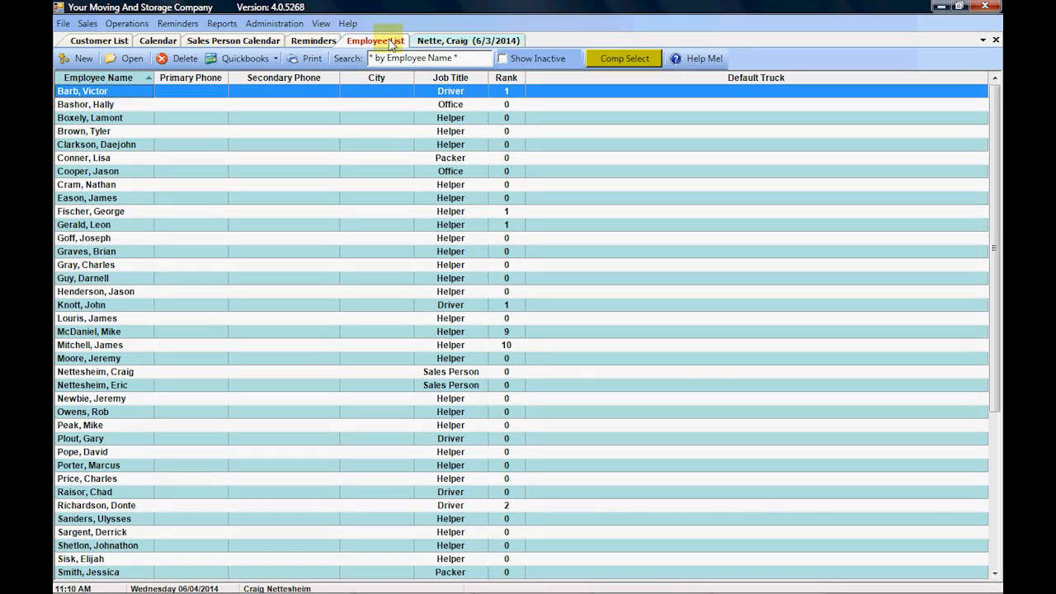
click(113, 374)
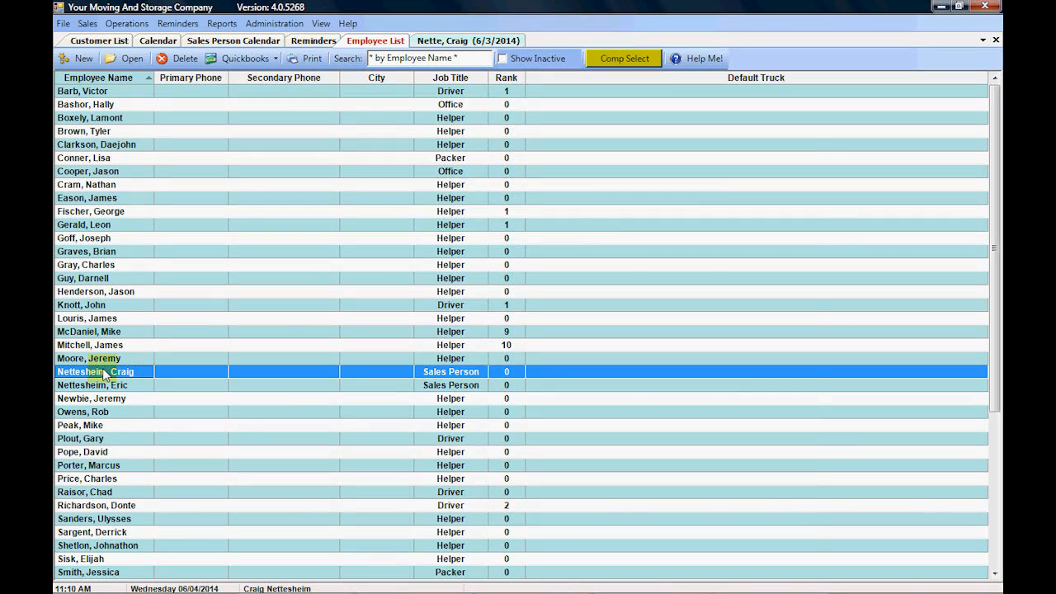
double_click(102, 373)
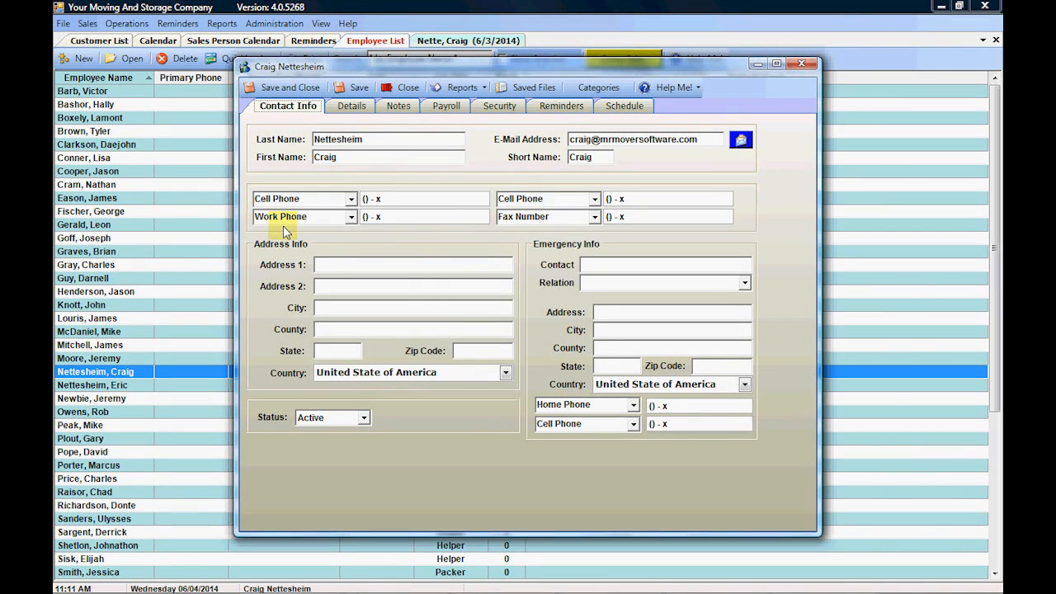
click(444, 107)
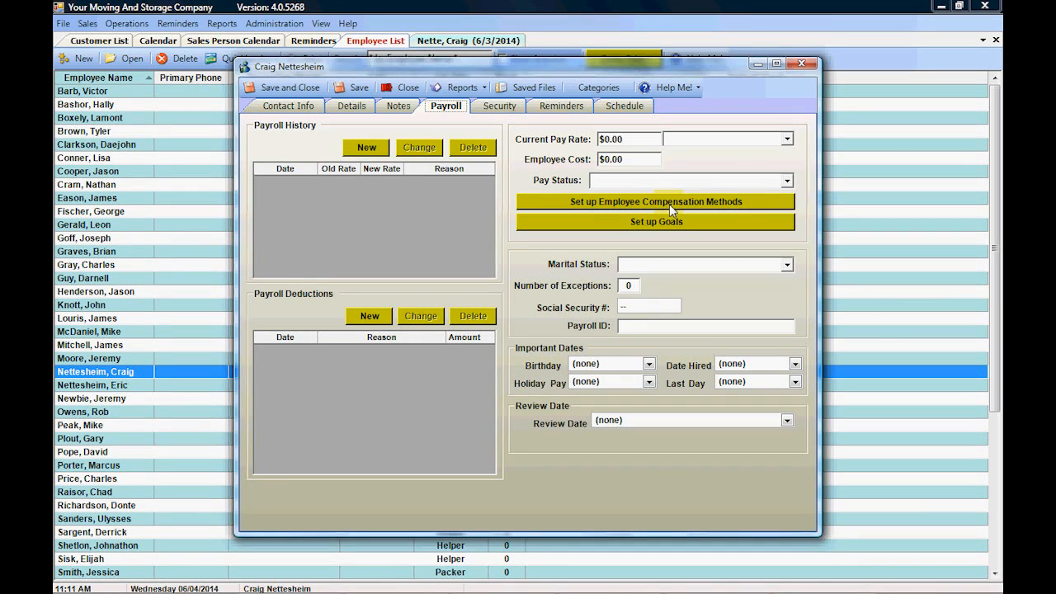
click(625, 205)
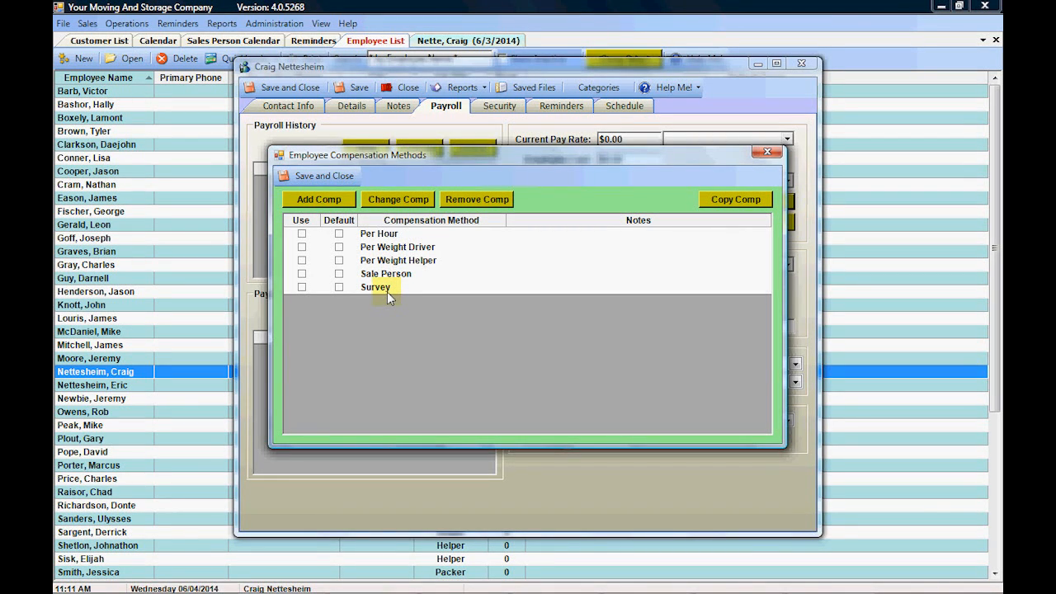
Enable the Sale Person and Survey methods for this employee and make both of them defaults
click(302, 274)
click(302, 287)
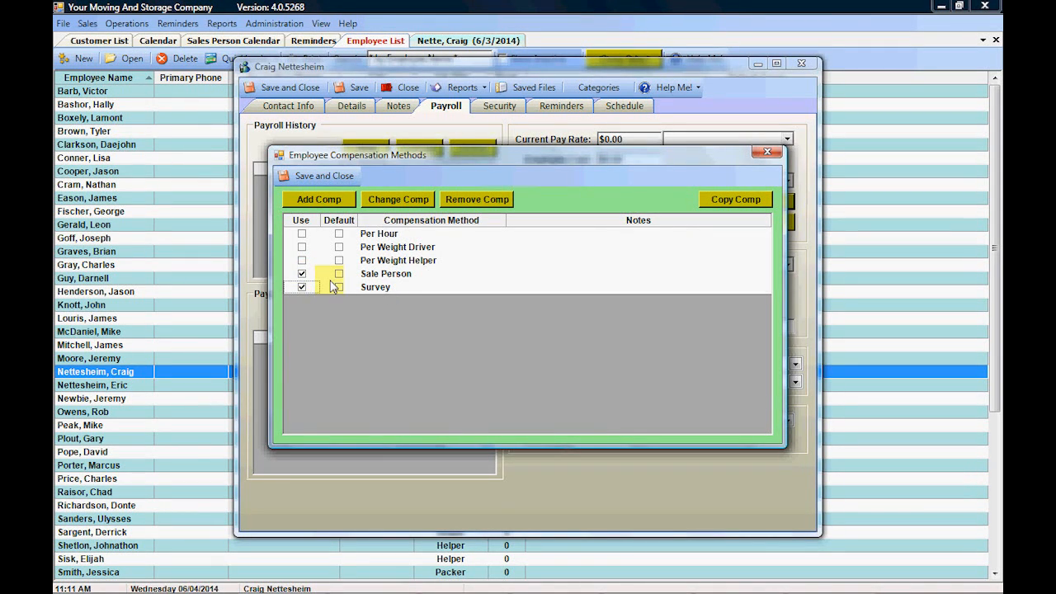
click(338, 274)
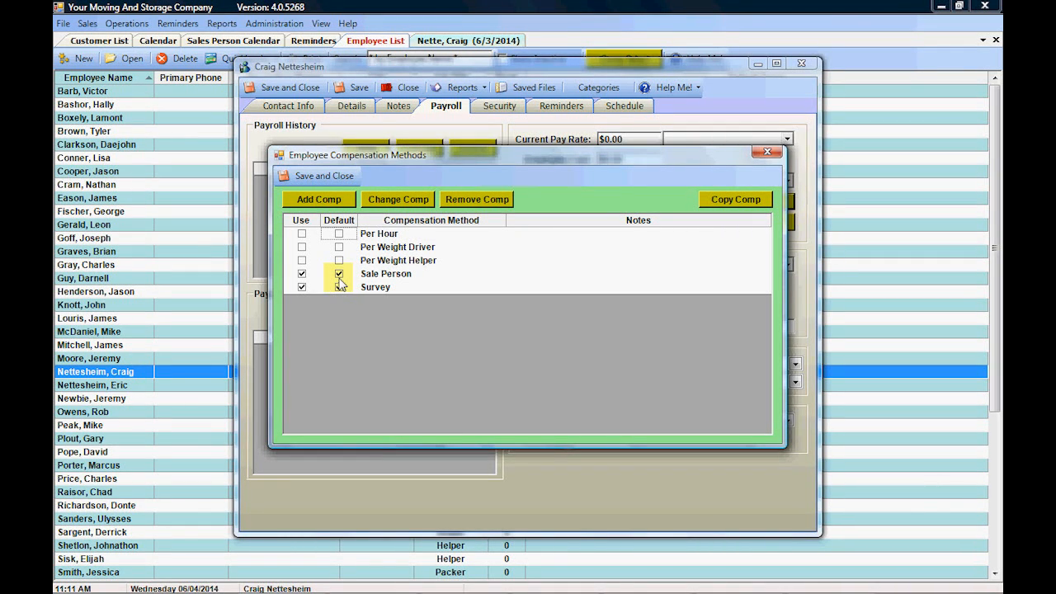
click(339, 286)
Set the rate of the Linehaul detail in this employee's Sale Person method to 15% and save the detail
click(379, 276)
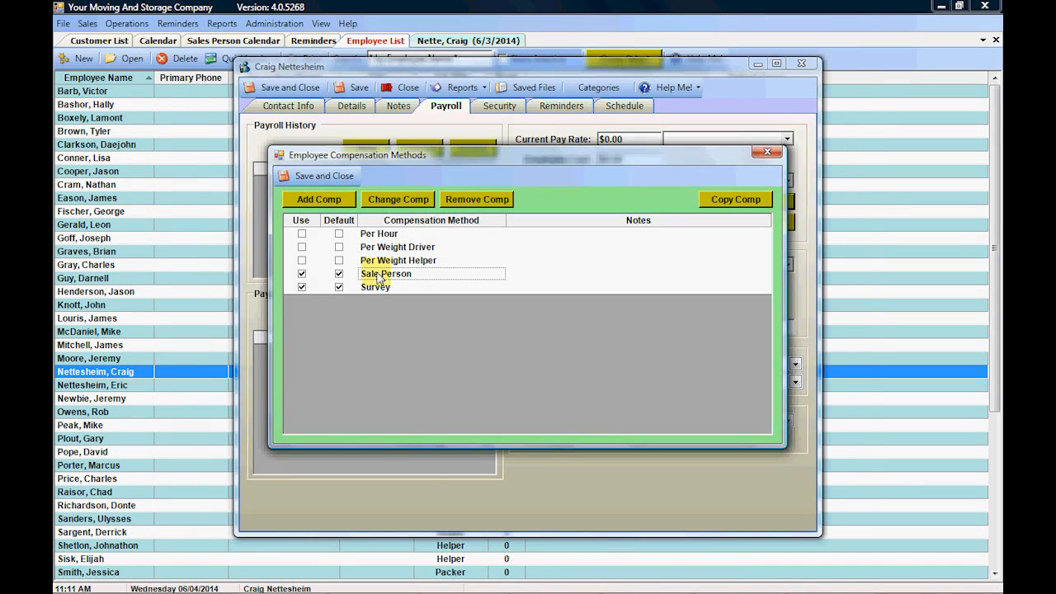
double_click(379, 276)
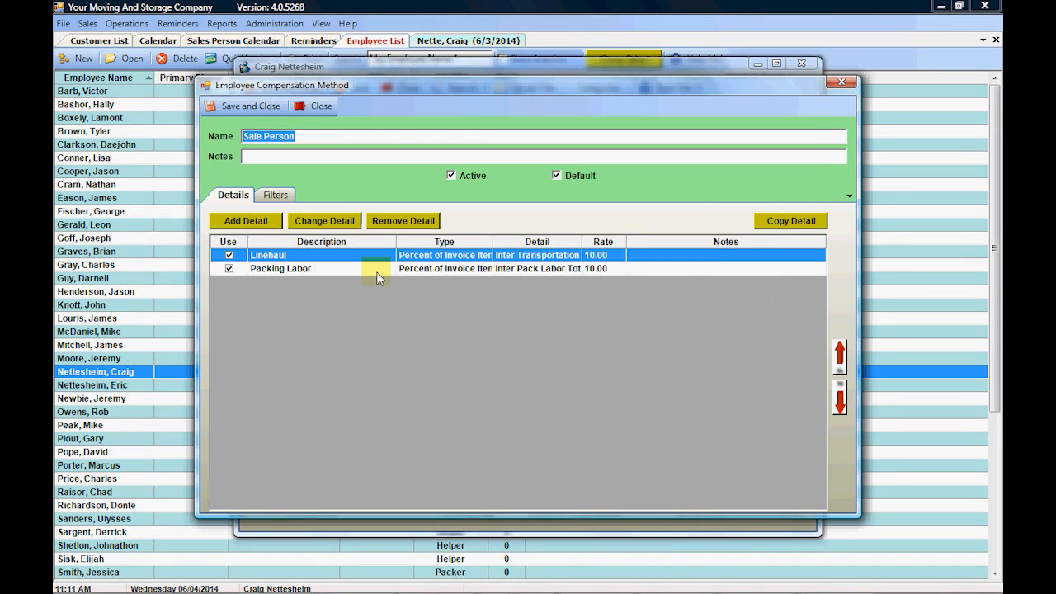
click(335, 261)
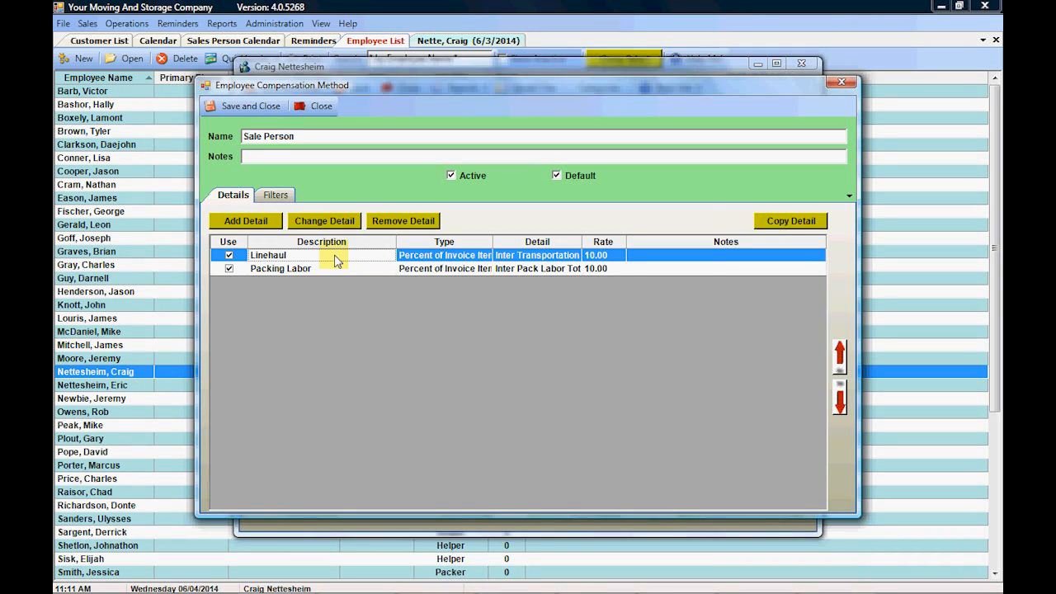
double_click(335, 261)
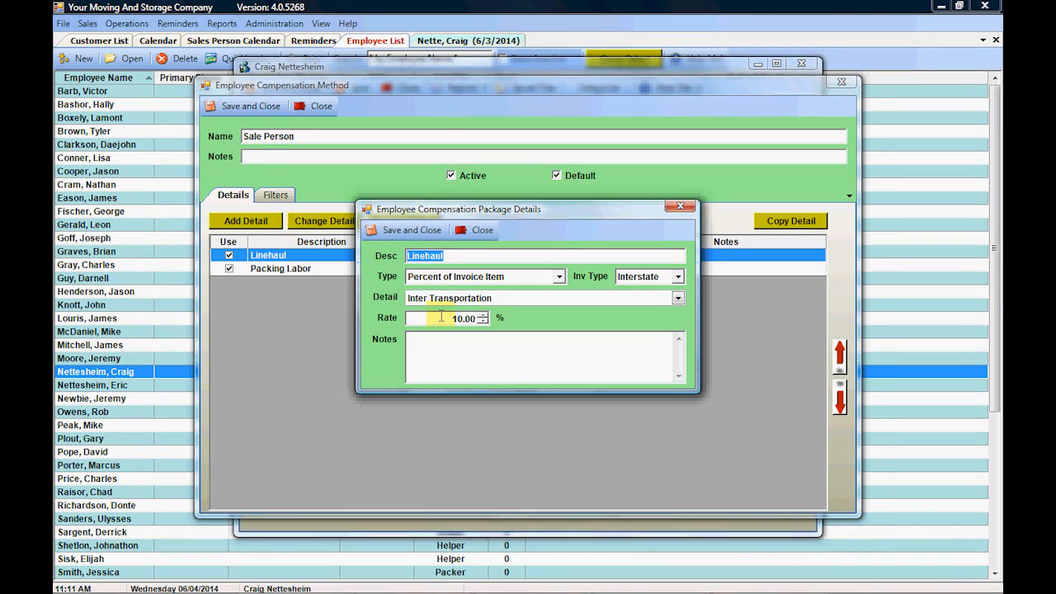
drag(442, 317, 469, 317)
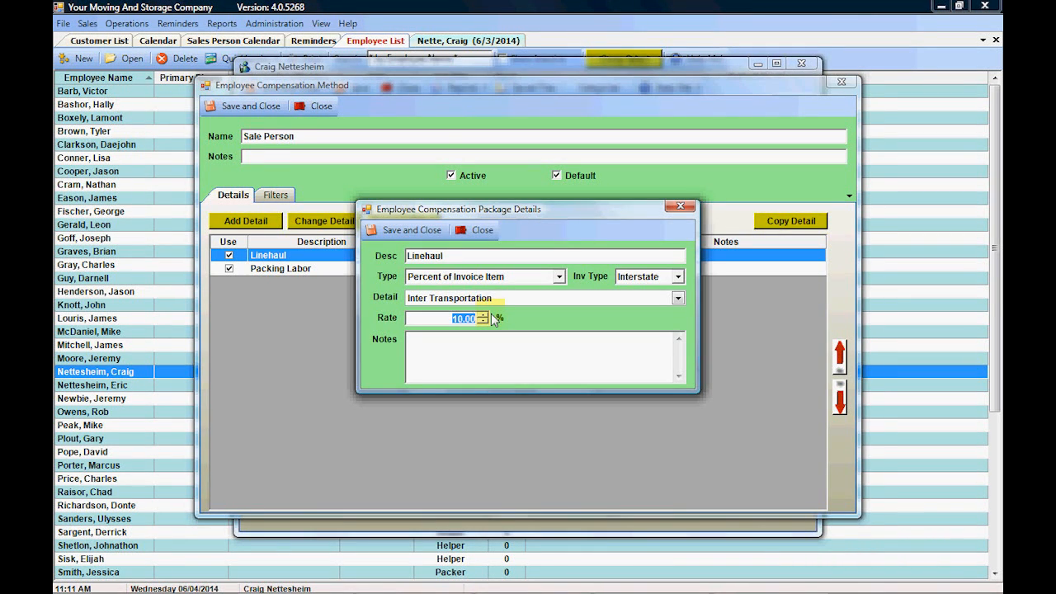
text(15)
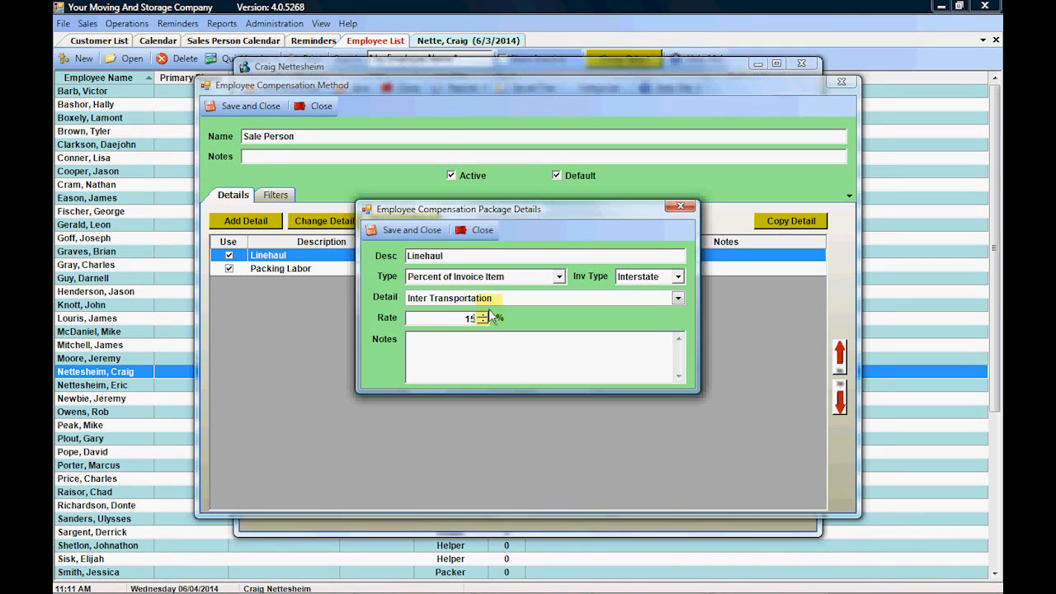
click(391, 234)
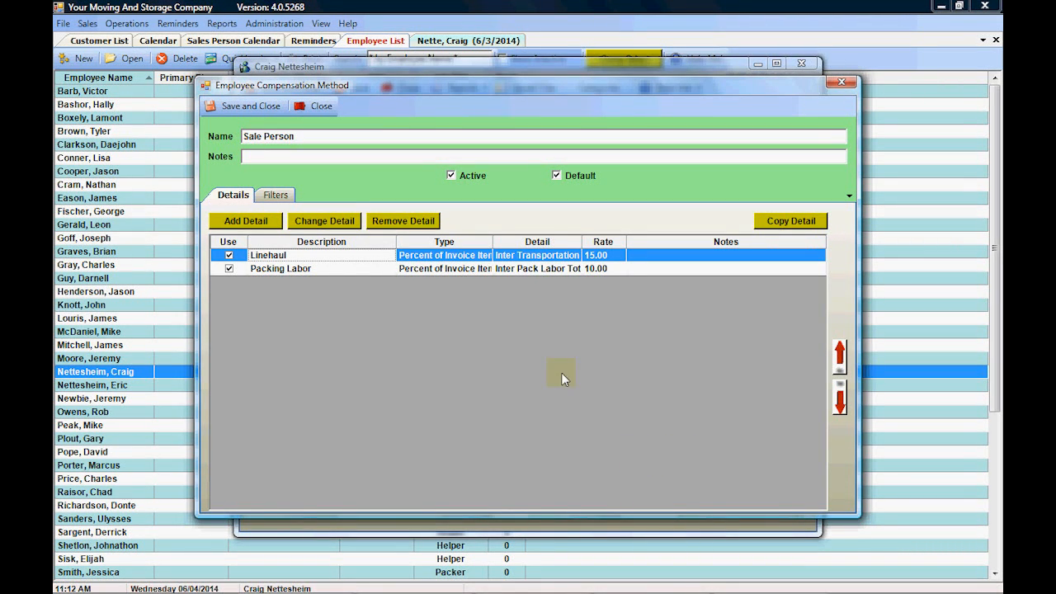
Discard a blank new detail, and move Linehaul below Packing Labor and back to first place
click(259, 223)
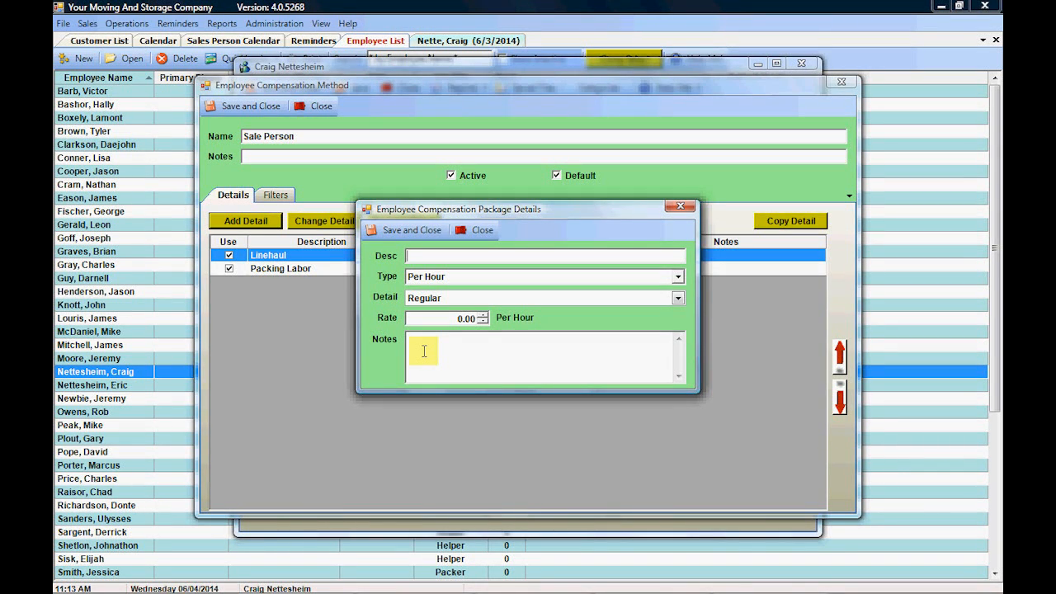
click(483, 229)
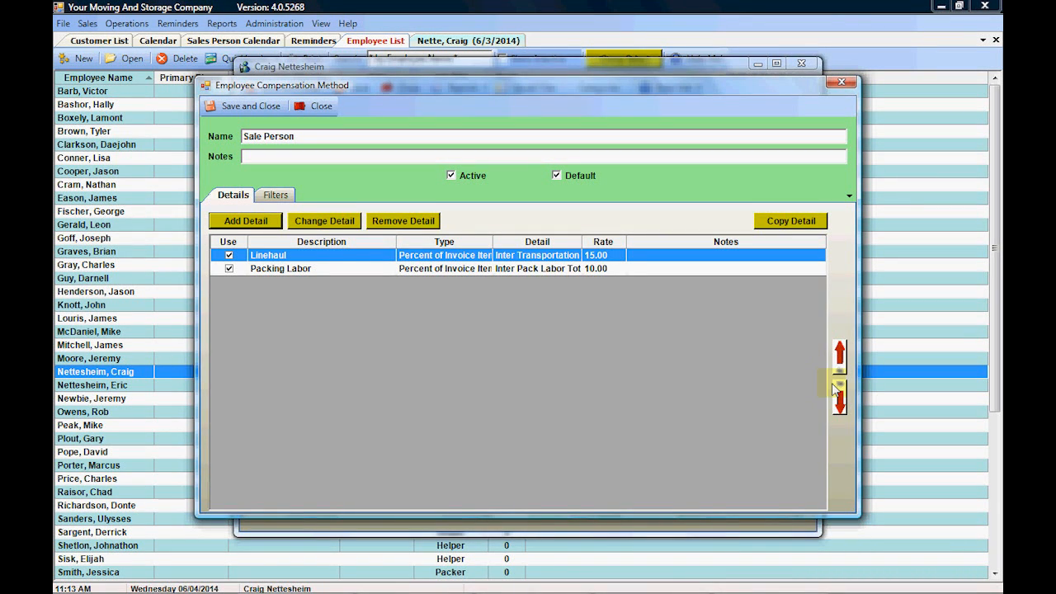
click(330, 255)
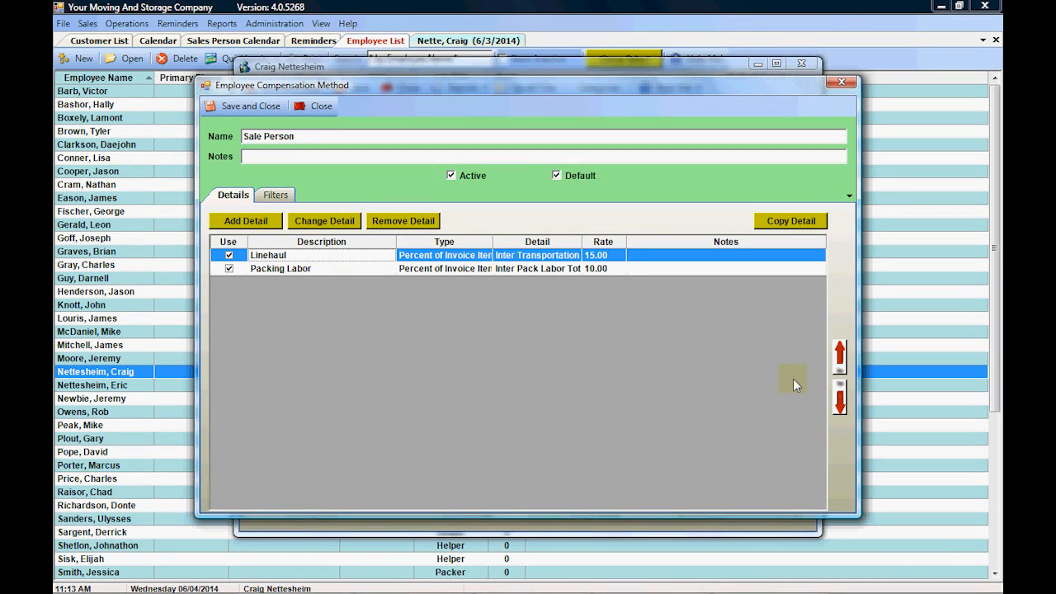
click(840, 402)
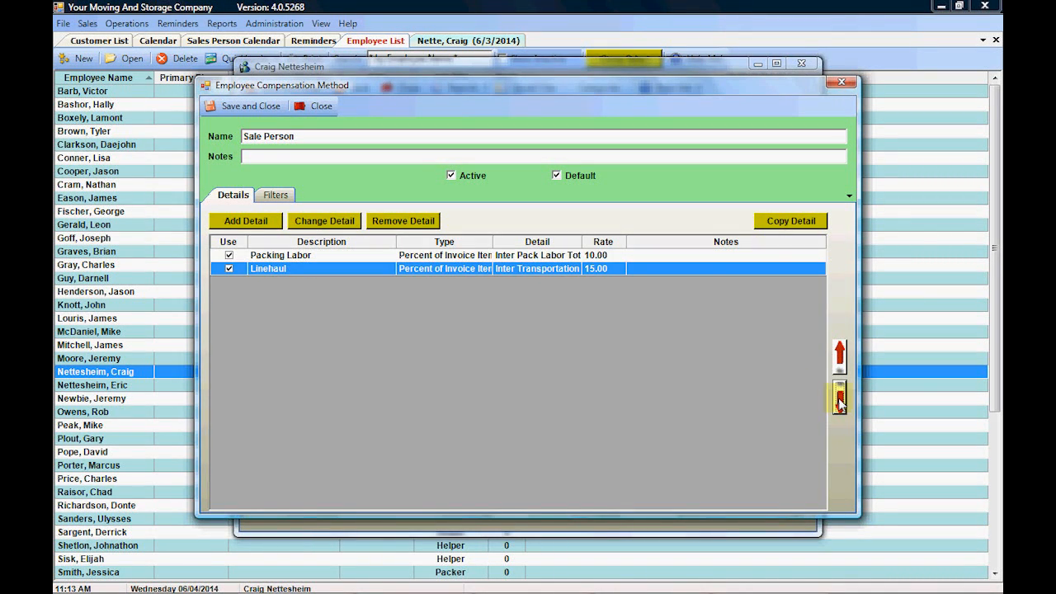
click(841, 357)
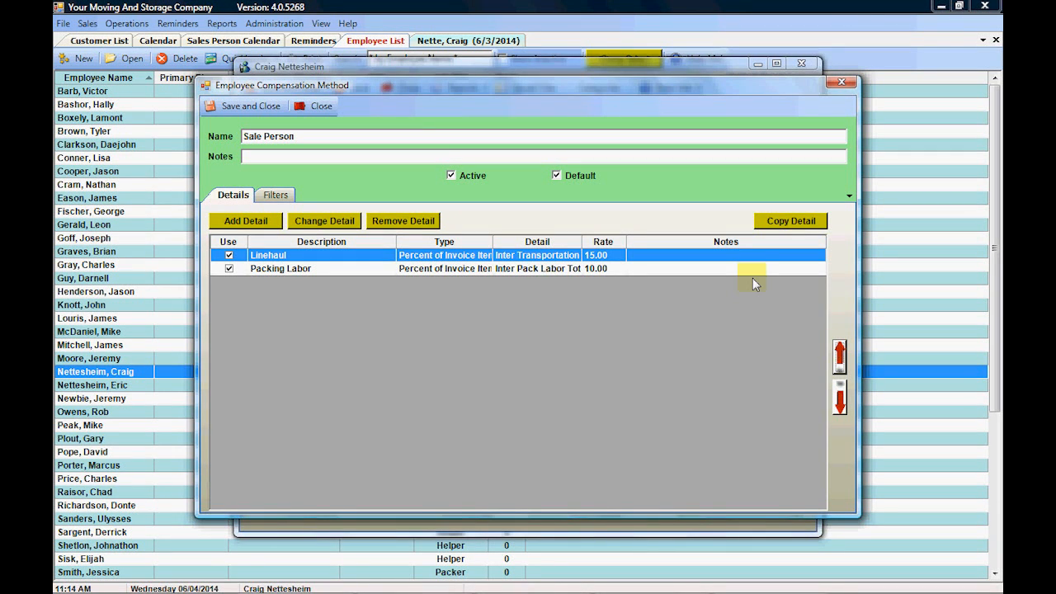
Save the Sale Person method and mark Per Weight Driver and Per Weight Helper as defaults for the employee
click(250, 108)
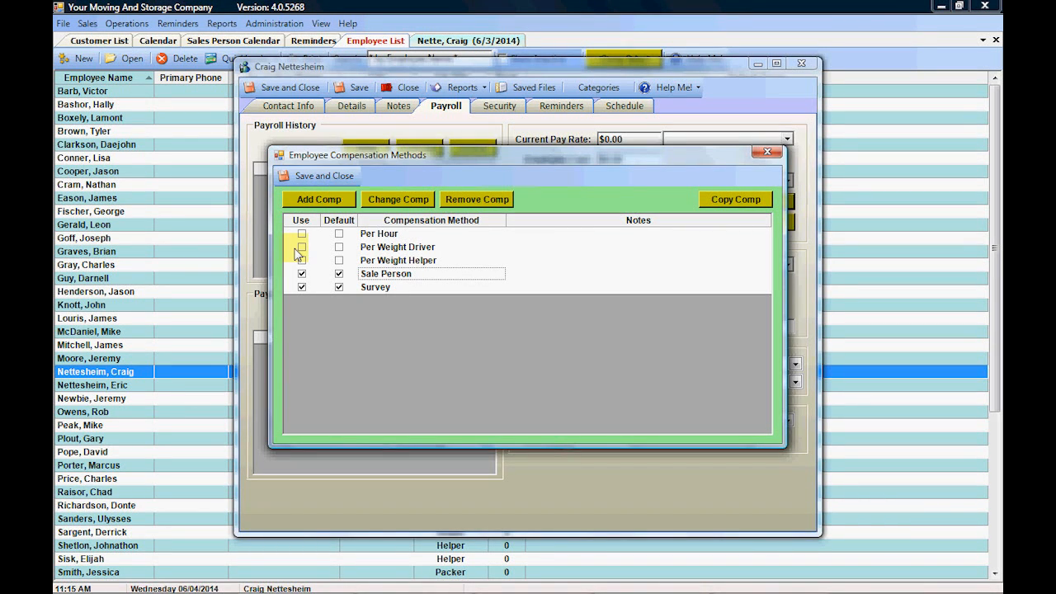
click(339, 248)
click(339, 261)
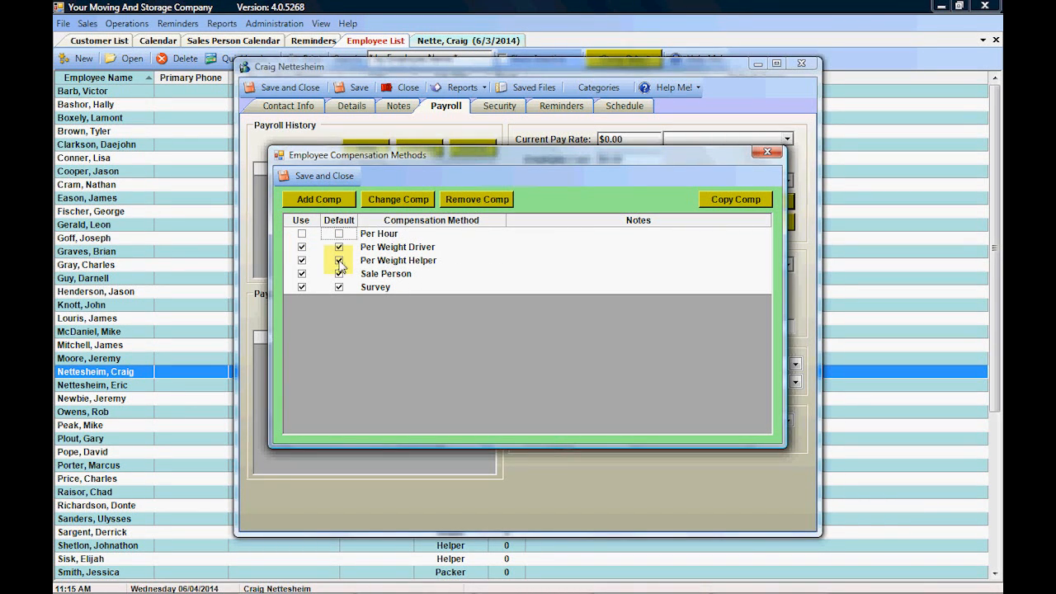
Make Per Hour the default in place of the two Per Weight methods, and save the compensation setup and employee record
click(339, 234)
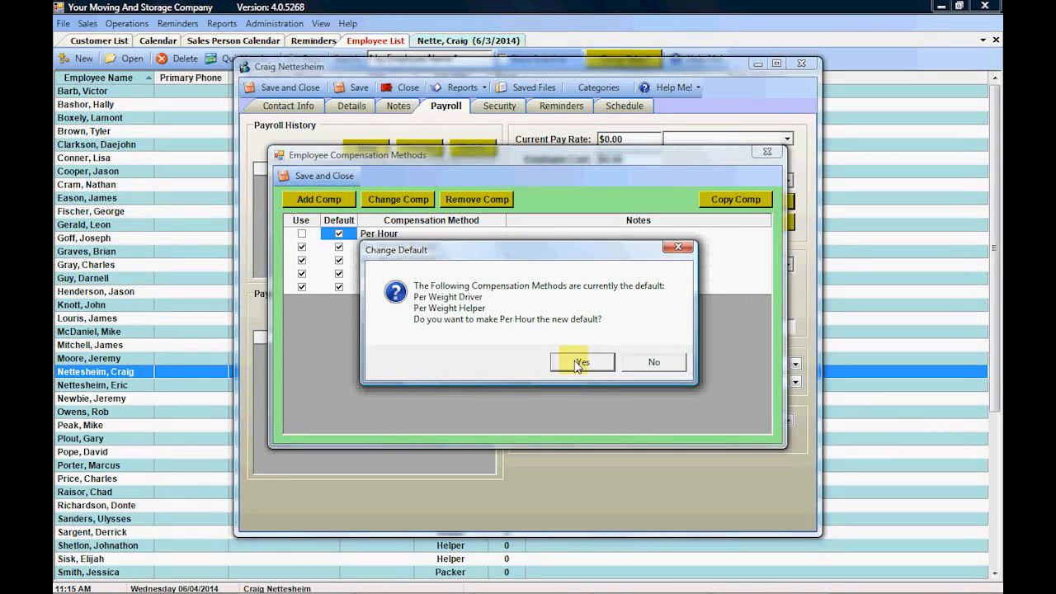
click(577, 364)
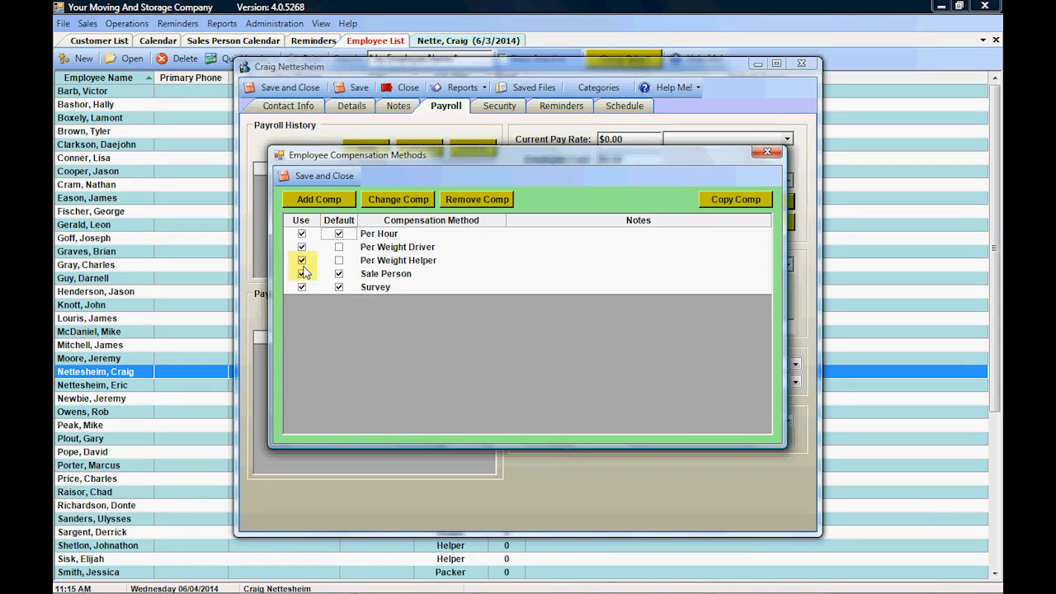
click(282, 177)
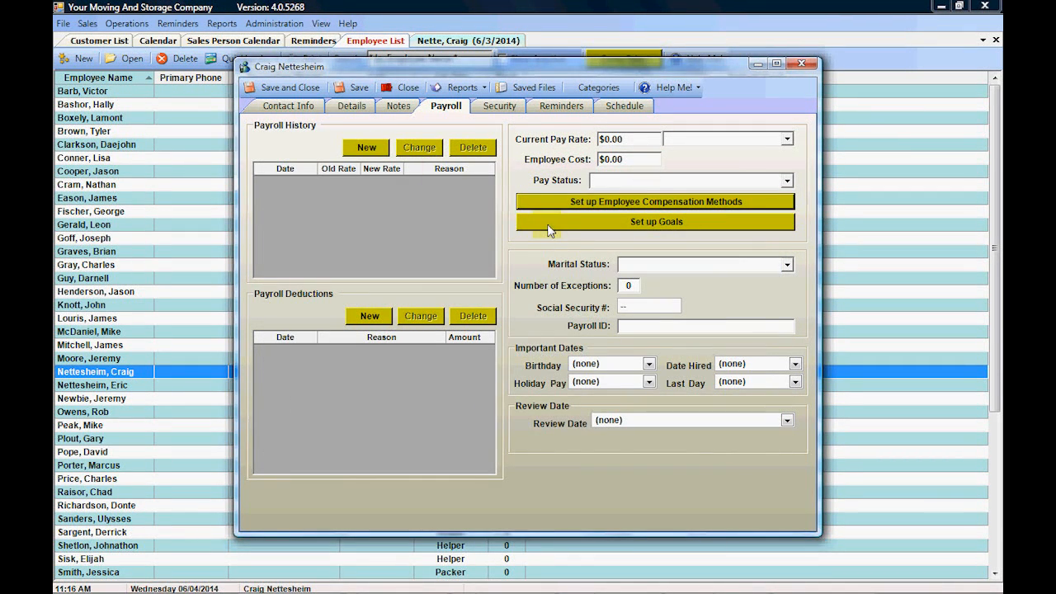
click(277, 87)
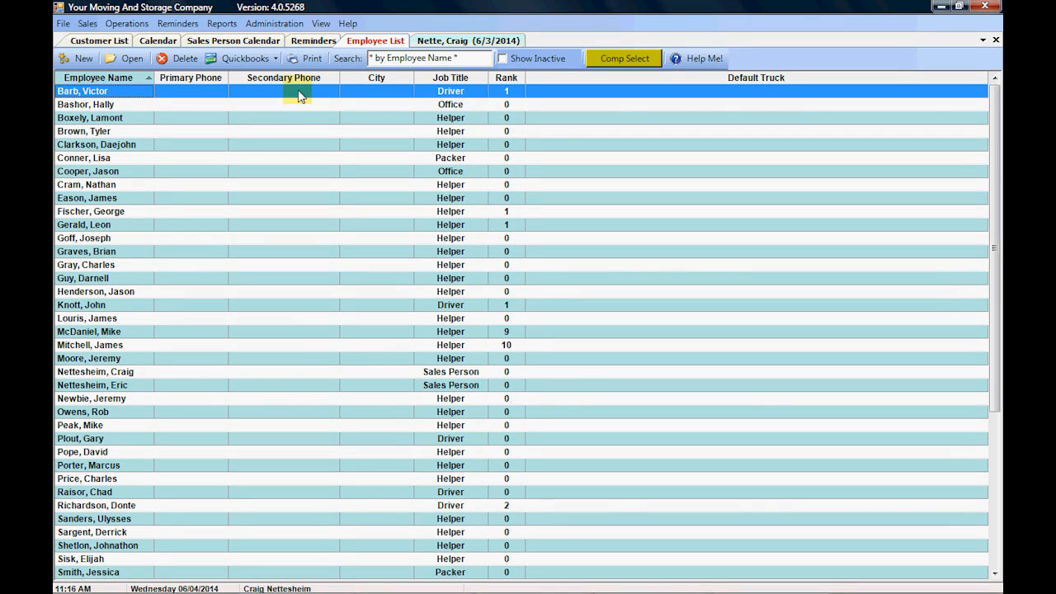
For the first Driver in the employee list, make Per Hour the default method and enable Per Weight Driver and Per Weight Helper for use
double_click(121, 97)
click(447, 105)
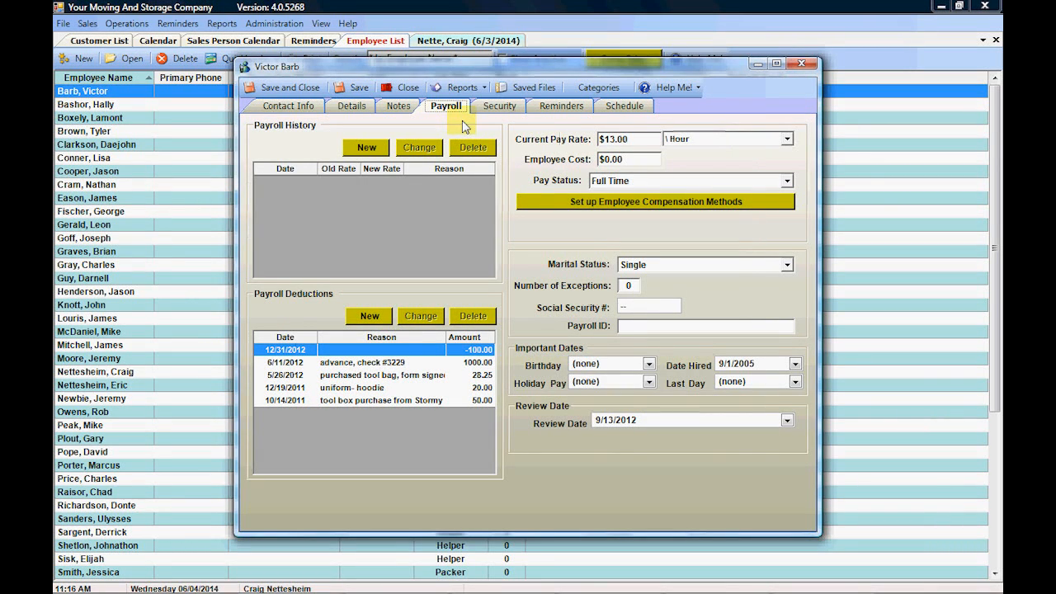
click(579, 203)
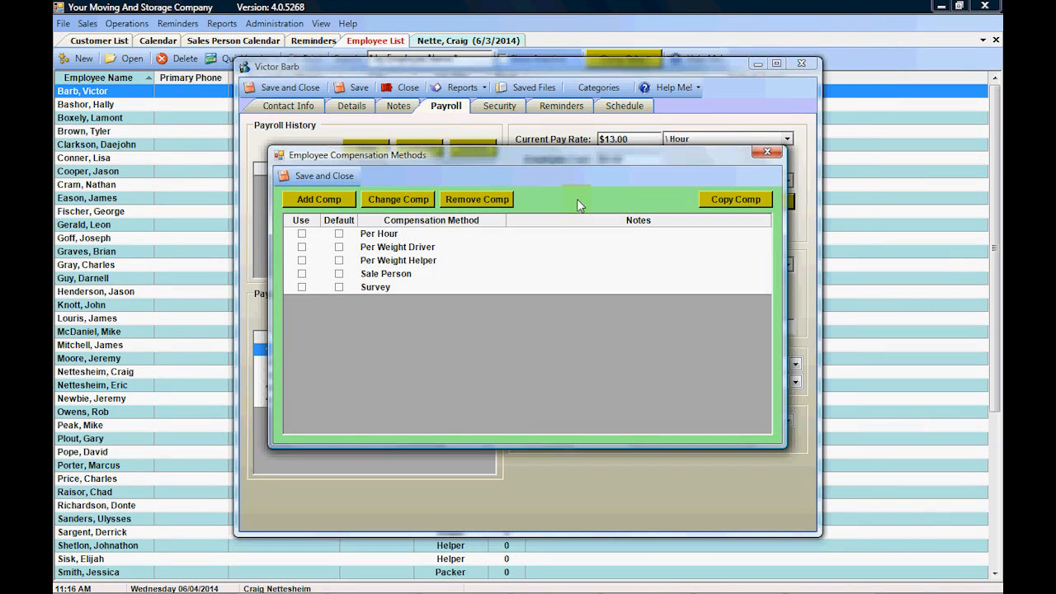
click(529, 250)
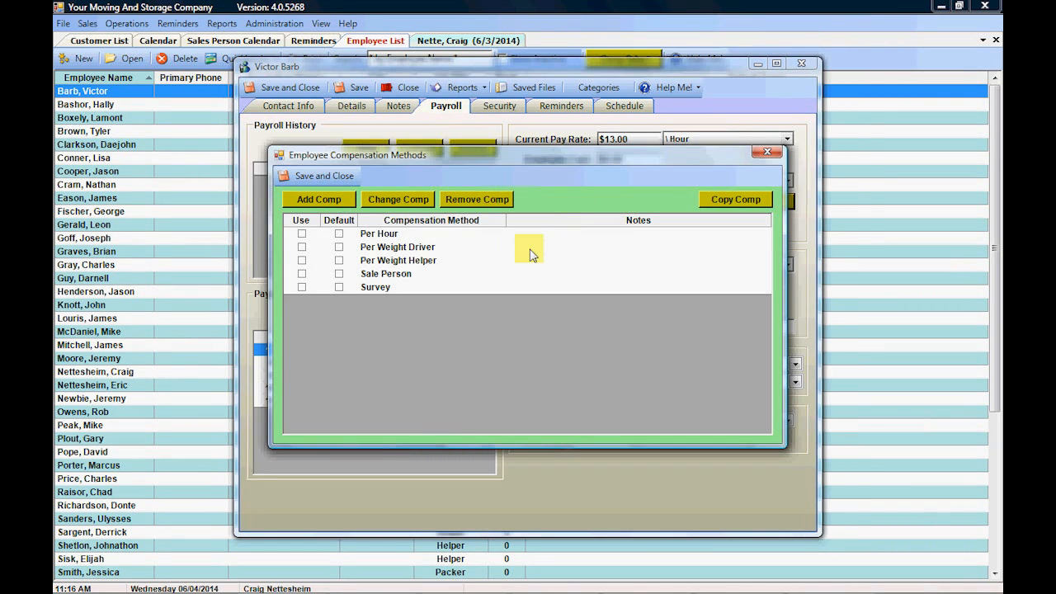
click(339, 234)
click(302, 247)
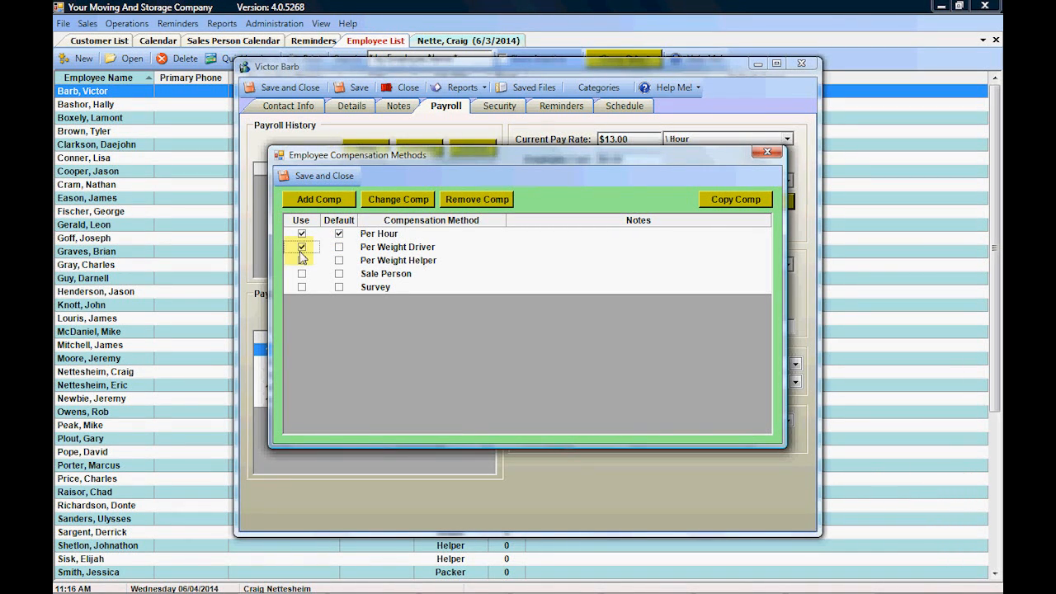
click(302, 262)
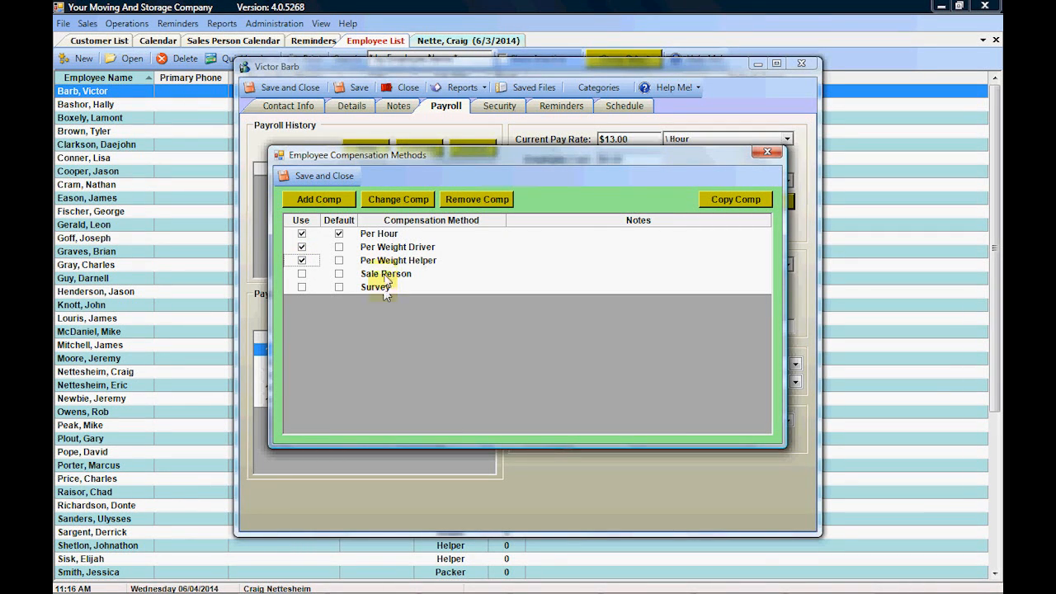
Set the Regular Time rate in the driver's Per Hour method to 12 per hour and save the detail
double_click(369, 235)
double_click(542, 256)
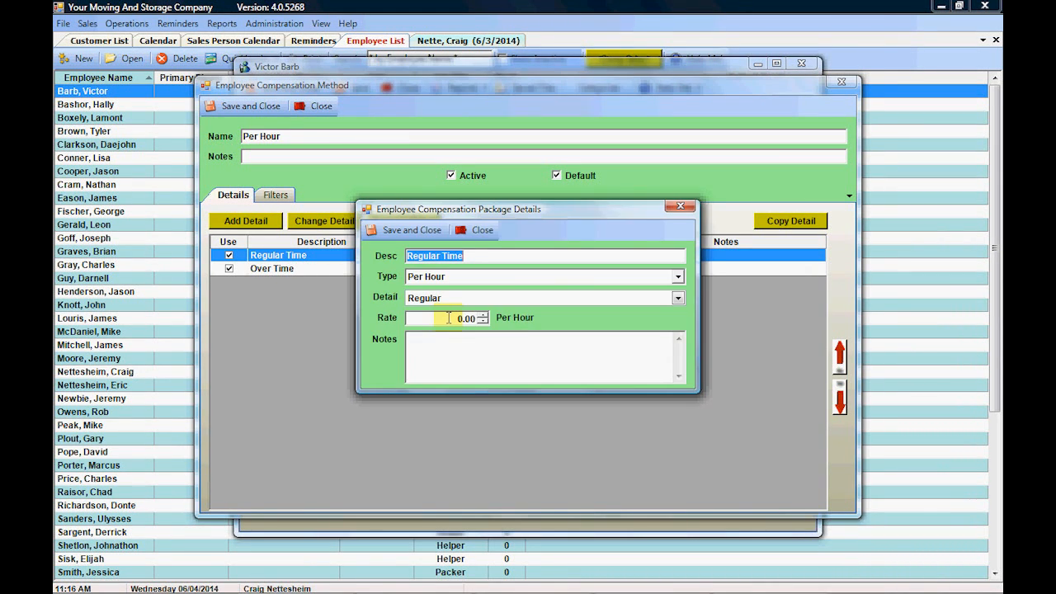
click(449, 319)
text(12)
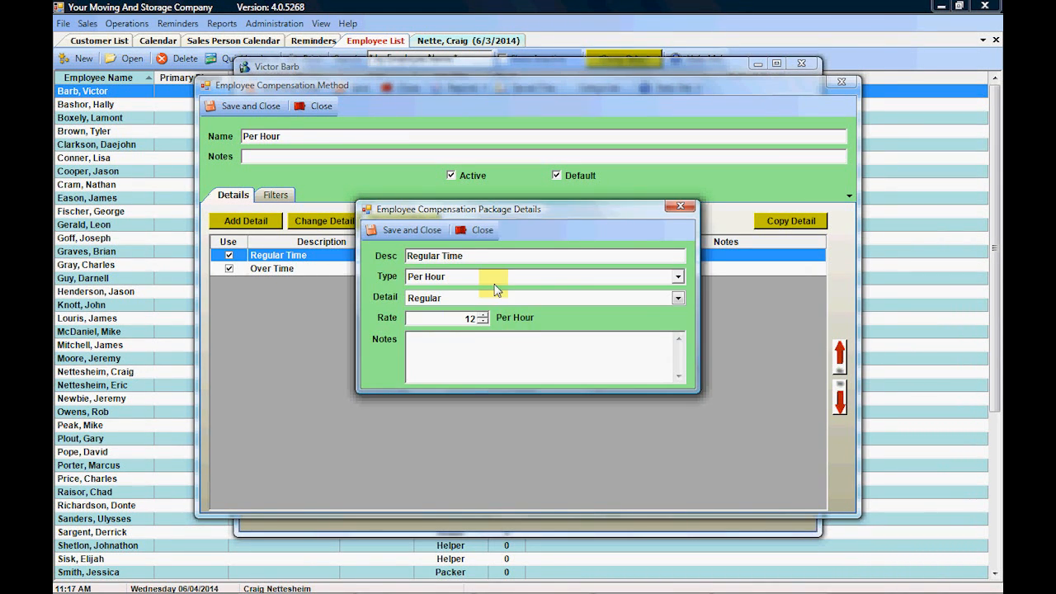
key(Return)
Set the Over Time rate in the driver's Per Hour method to 18 per hour, and save the detail and the method
click(431, 270)
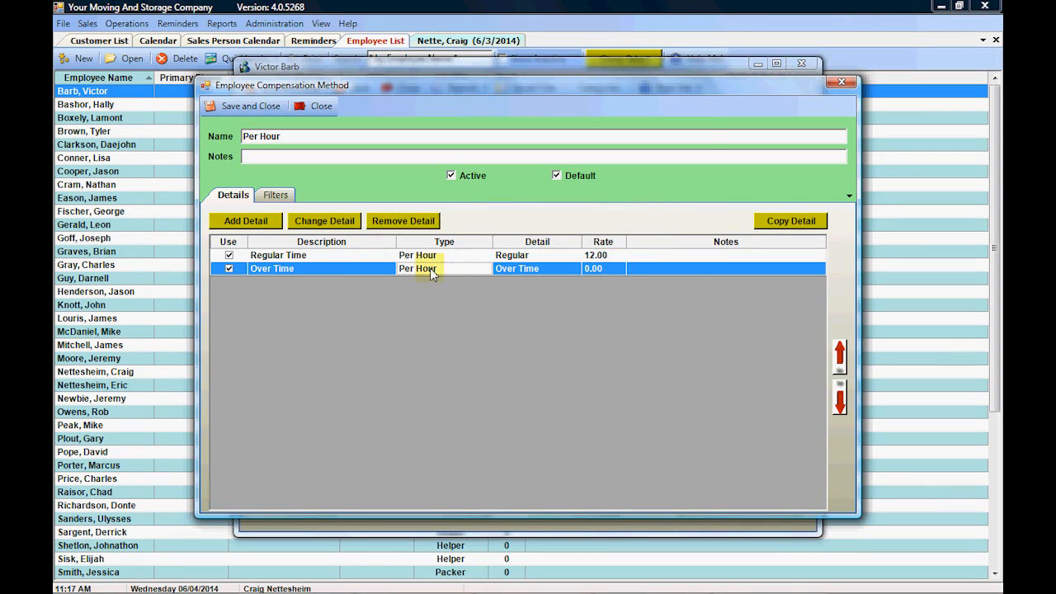
double_click(431, 272)
click(456, 317)
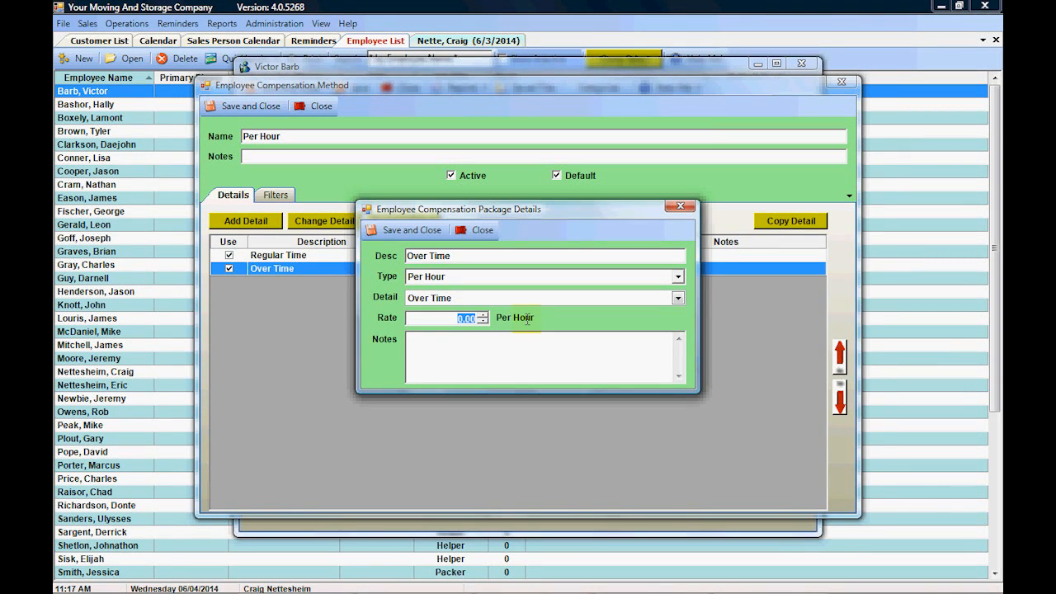
text(18)
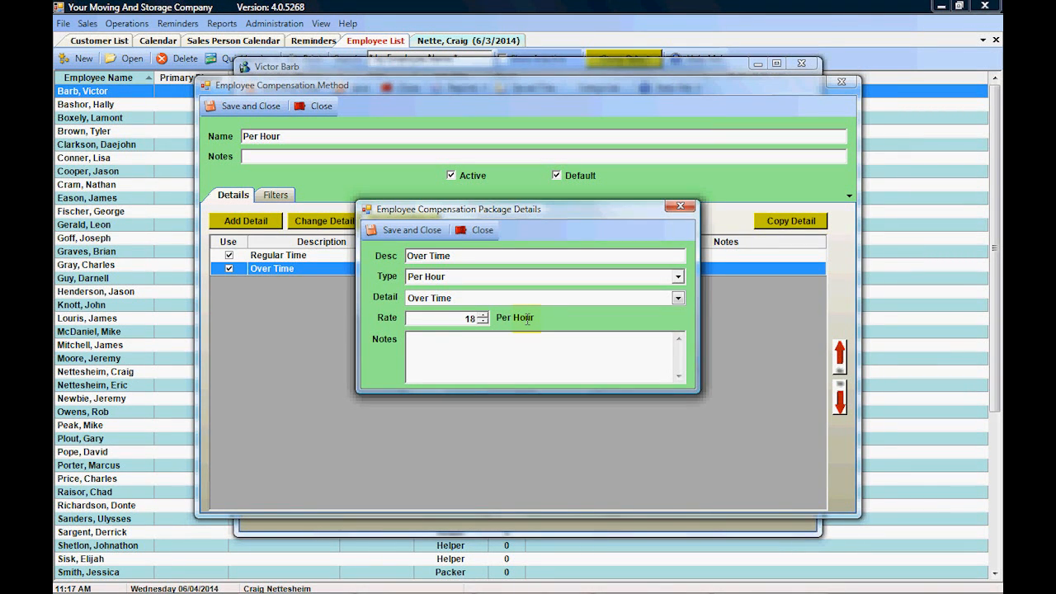
click(402, 232)
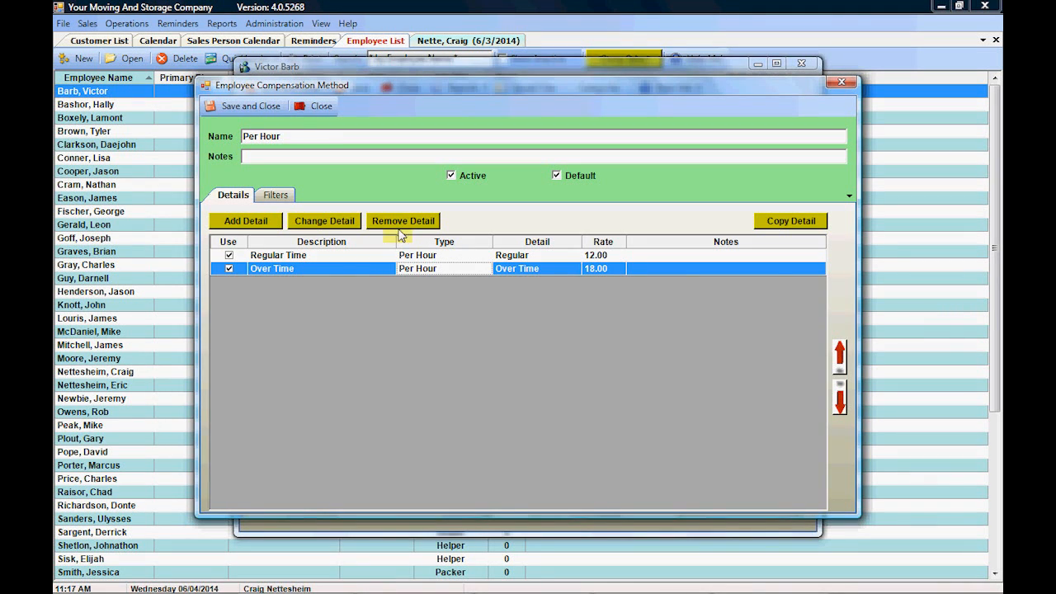
click(246, 105)
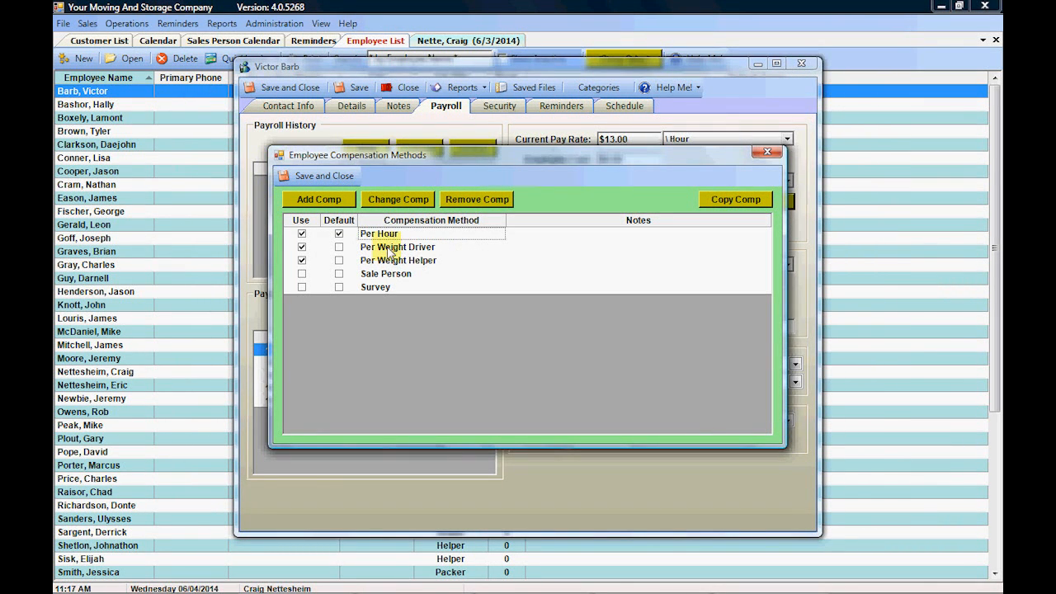
Check the crew rates in the driver's Per Weight Driver method, and save the compensation setup and employee record
double_click(389, 249)
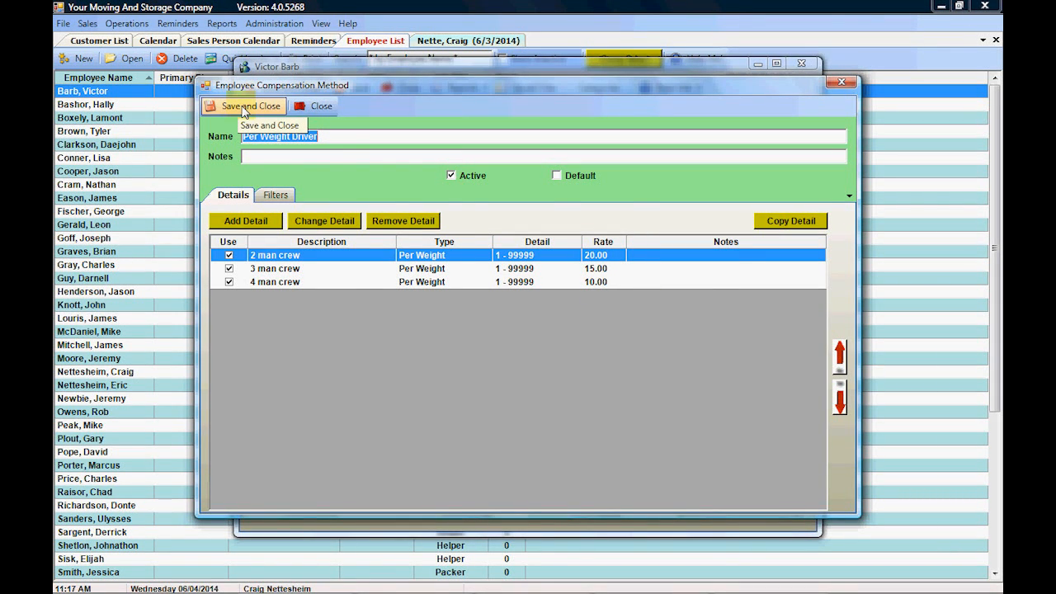
click(244, 110)
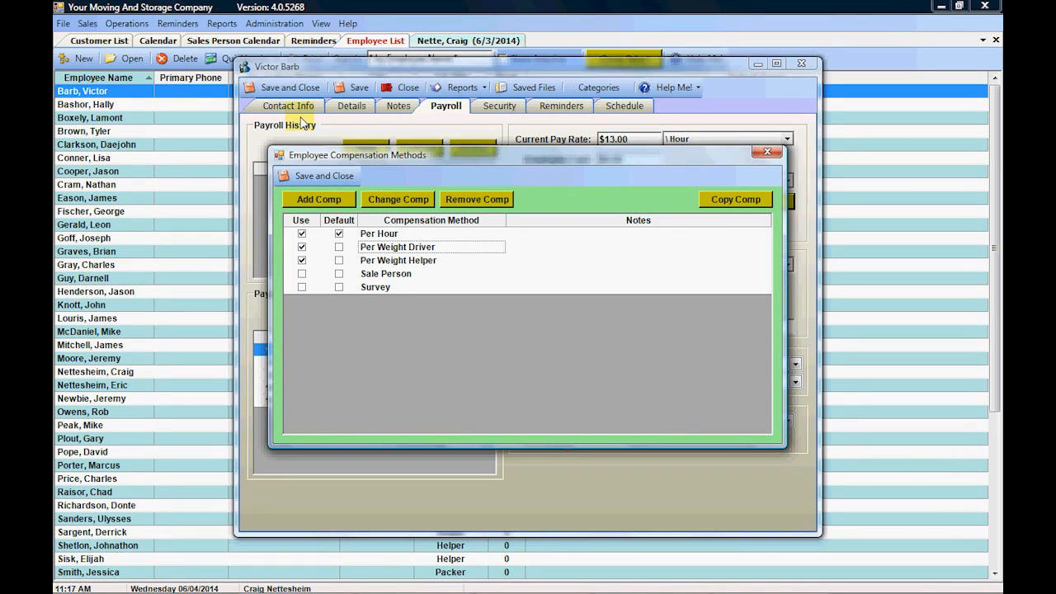
click(308, 178)
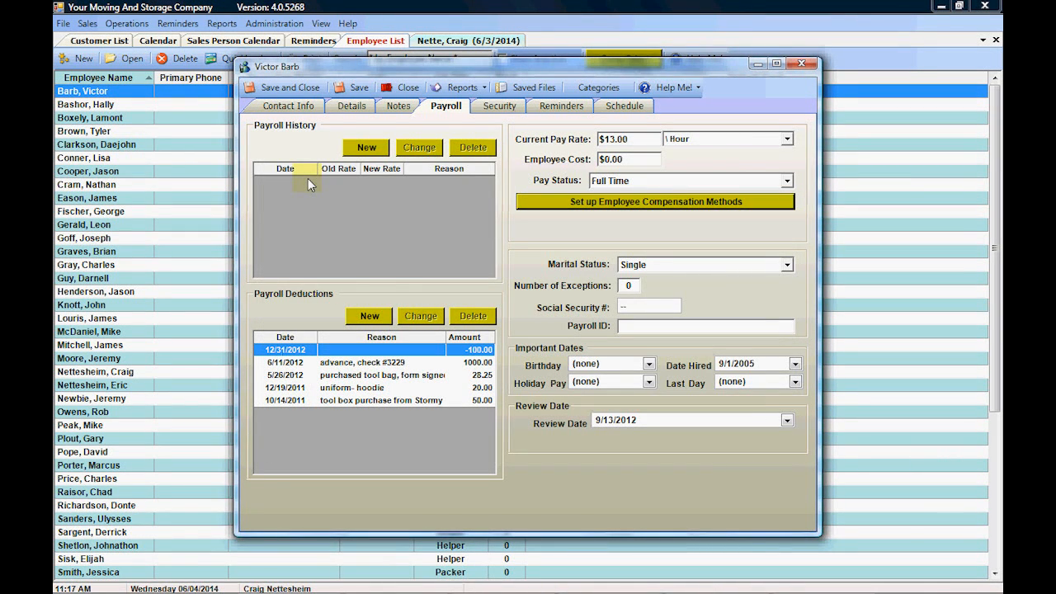
click(285, 87)
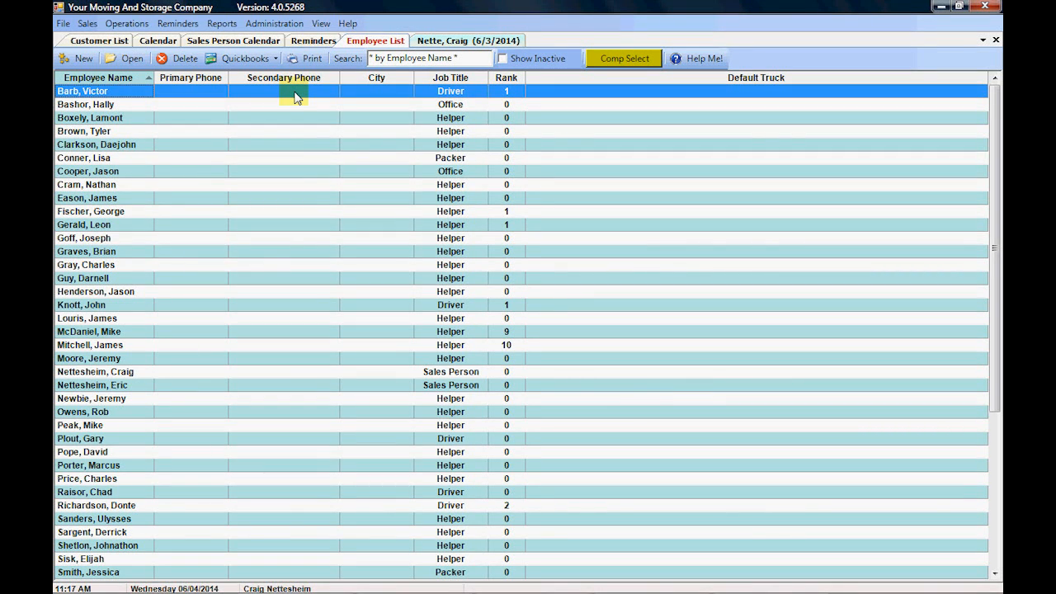